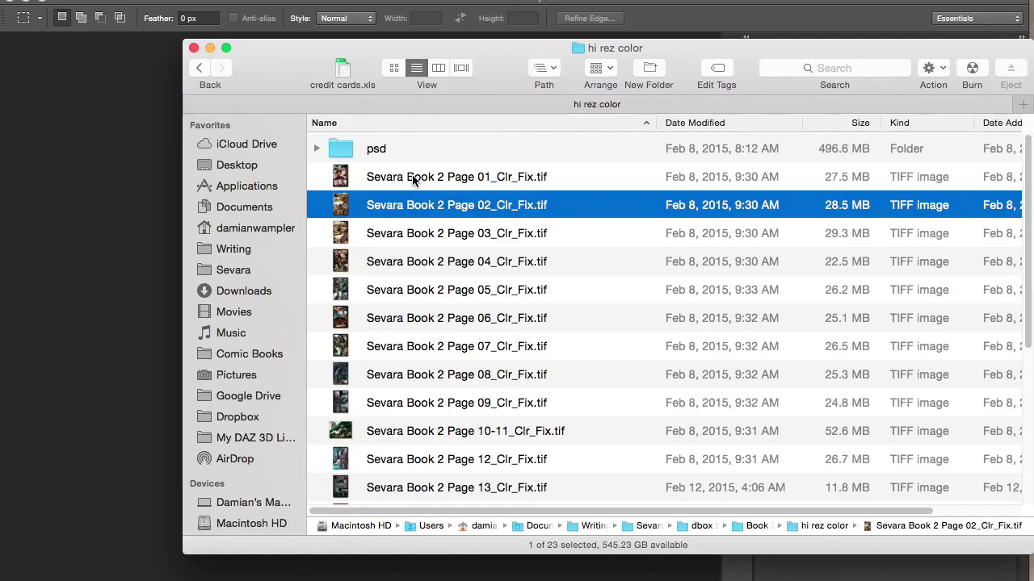
- Preview the Sevara Book 2 color pages from Page 01 onward and settle on Page 04
click(412, 180)
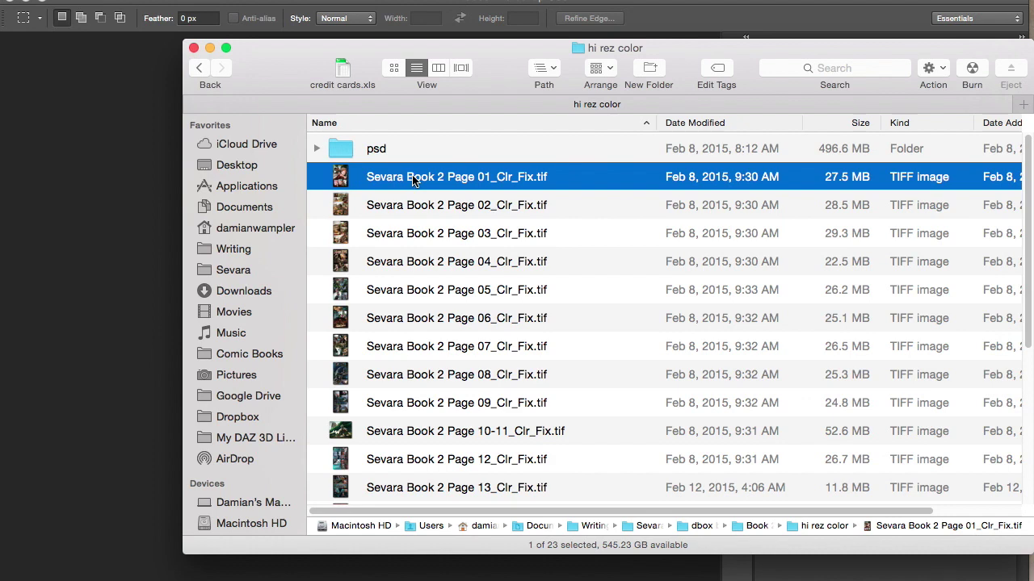
key(space)
key(Down)
key(Down)
key(Down)
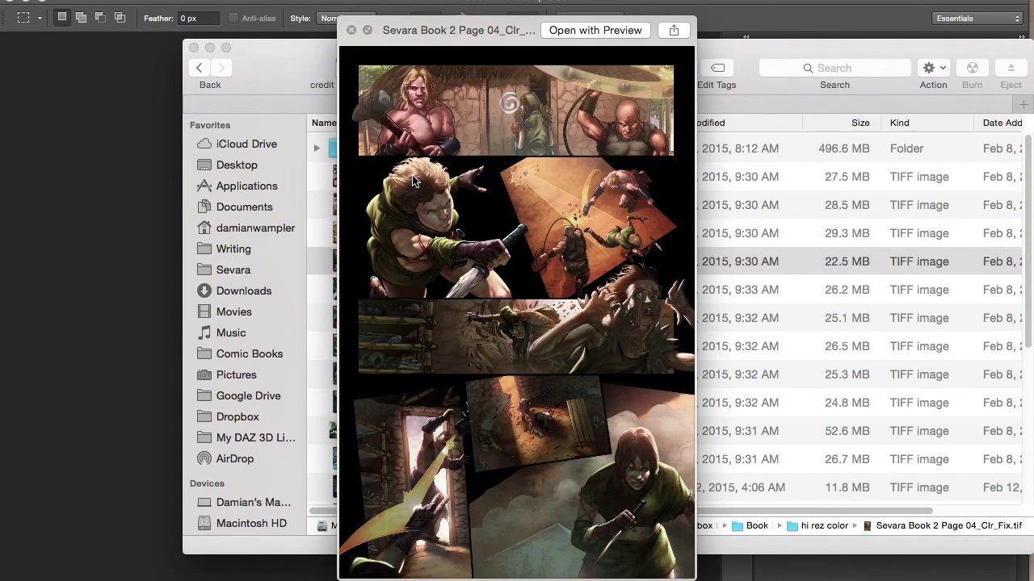
key(Down)
key(Down)
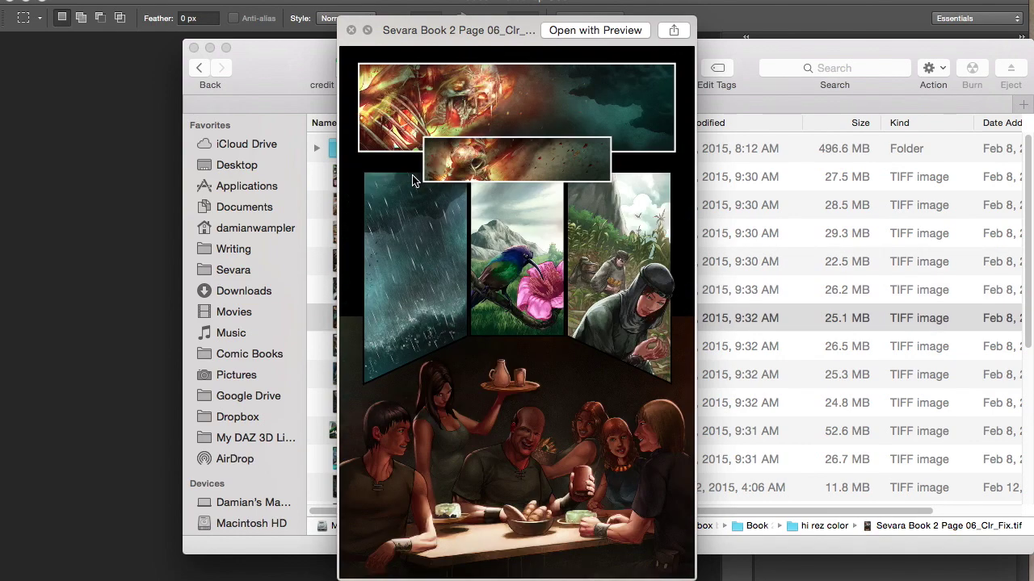
key(Up)
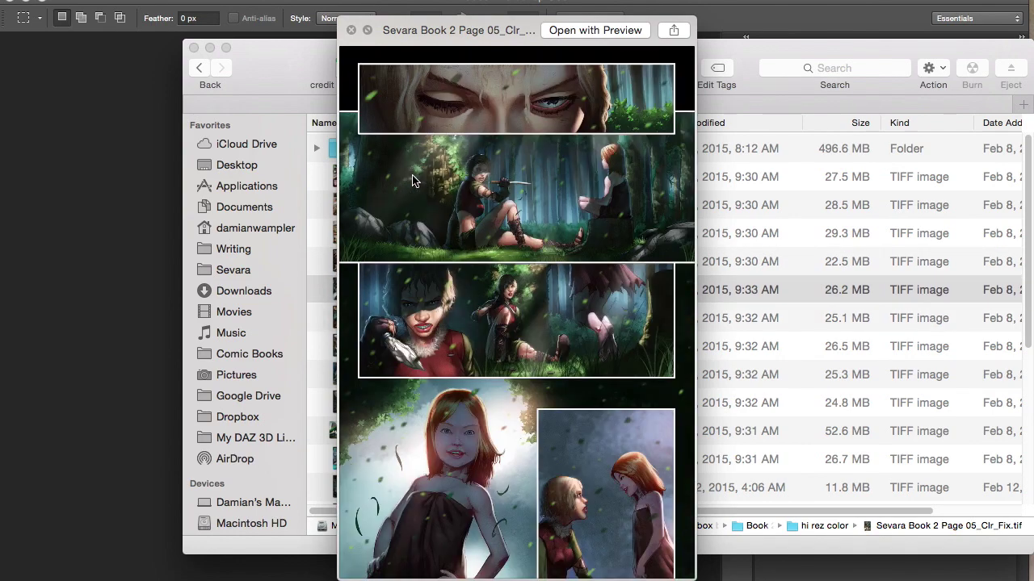
key(Up)
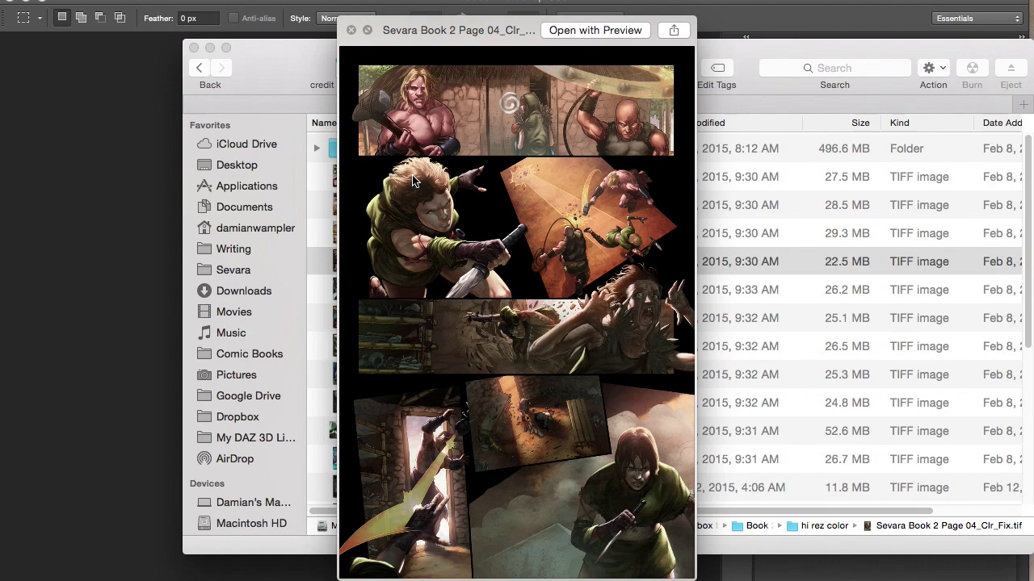
key(space)
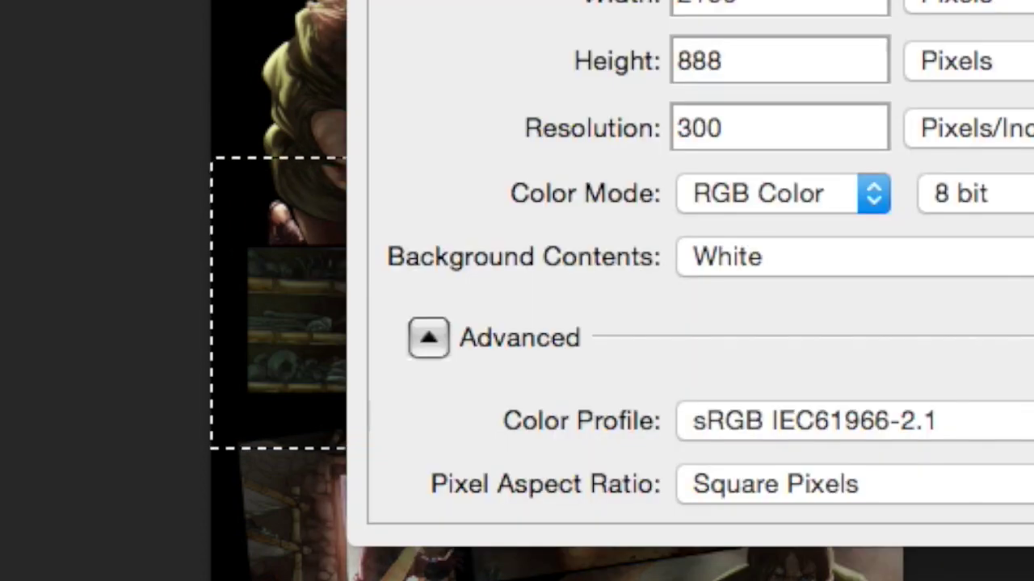
- Create a new 8-bit RGB document 888 pixels high at 300 pixels/inch and place the copied comic panel in it
key(Return)
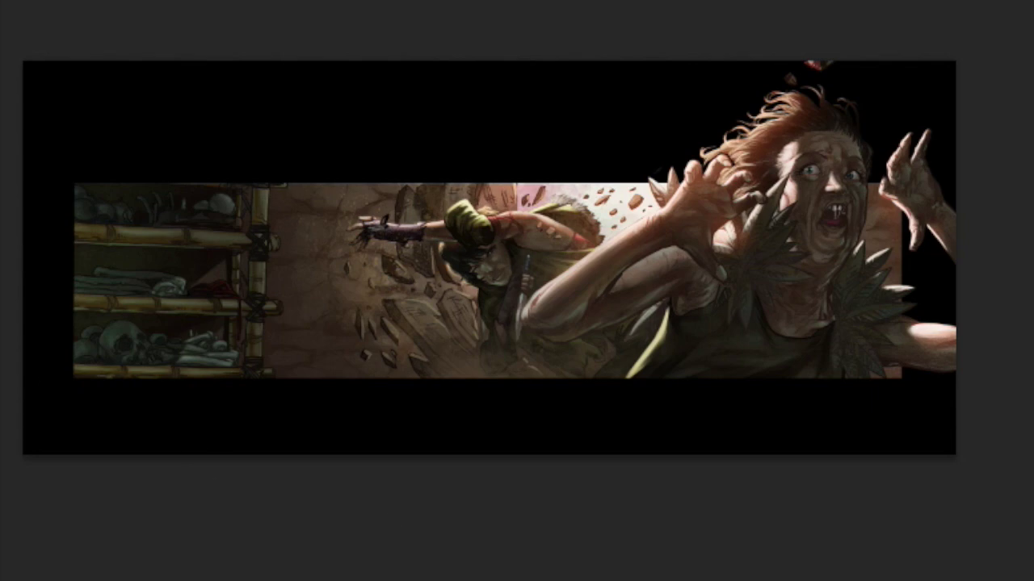
key(ctrl+plus)
key(ctrl+plus)
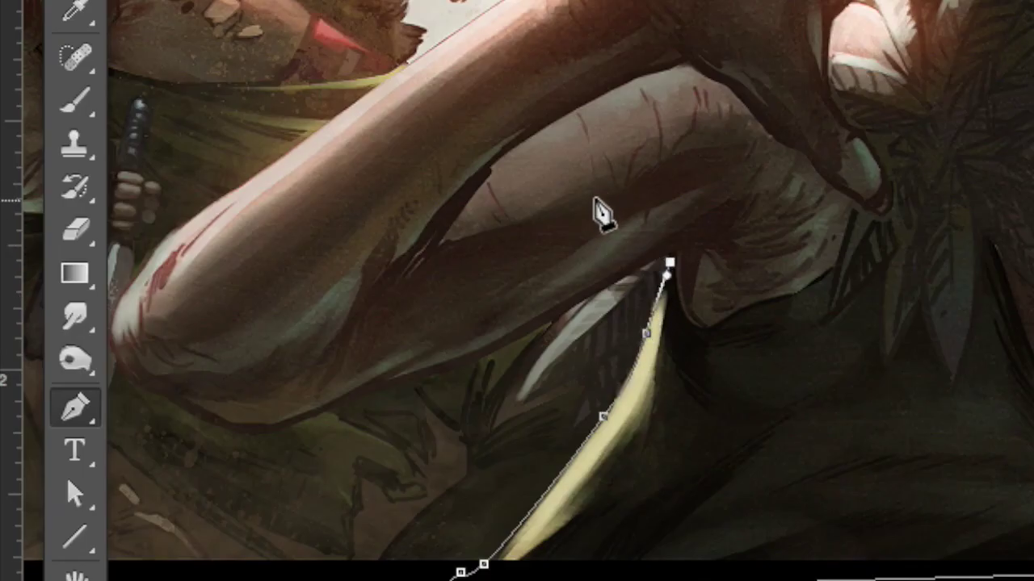
- Trace a Pen path along the witch's arm, the pointed leaves and the upper outline of her hair
drag(550, 319, 500, 343)
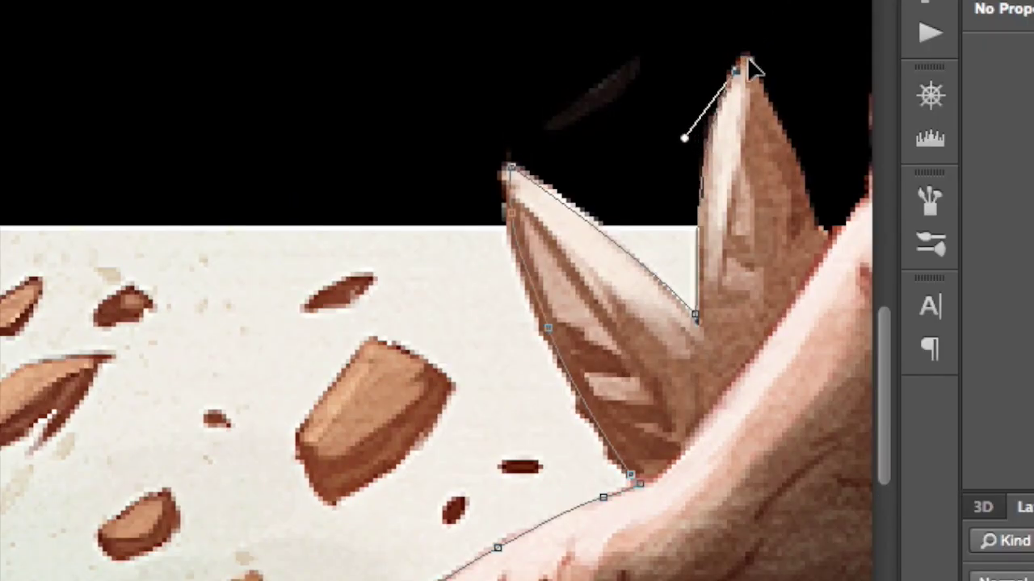
key(ctrl+z)
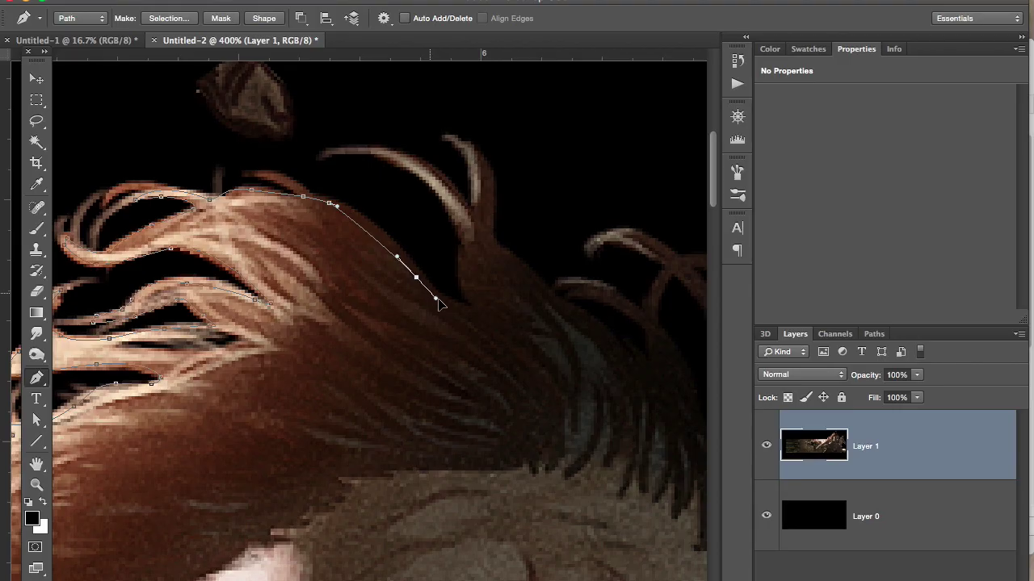
drag(439, 302, 477, 343)
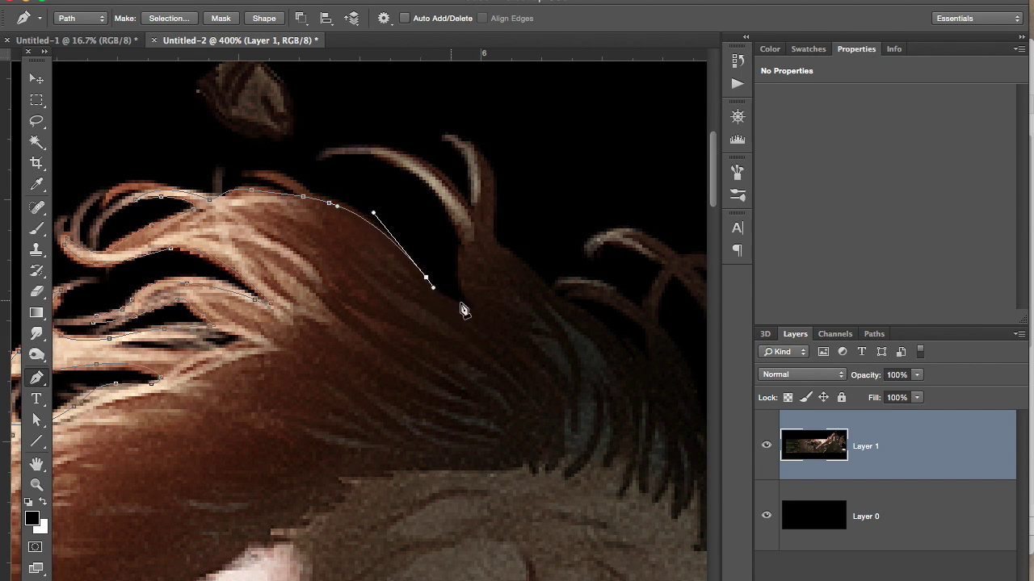
drag(451, 297, 477, 315)
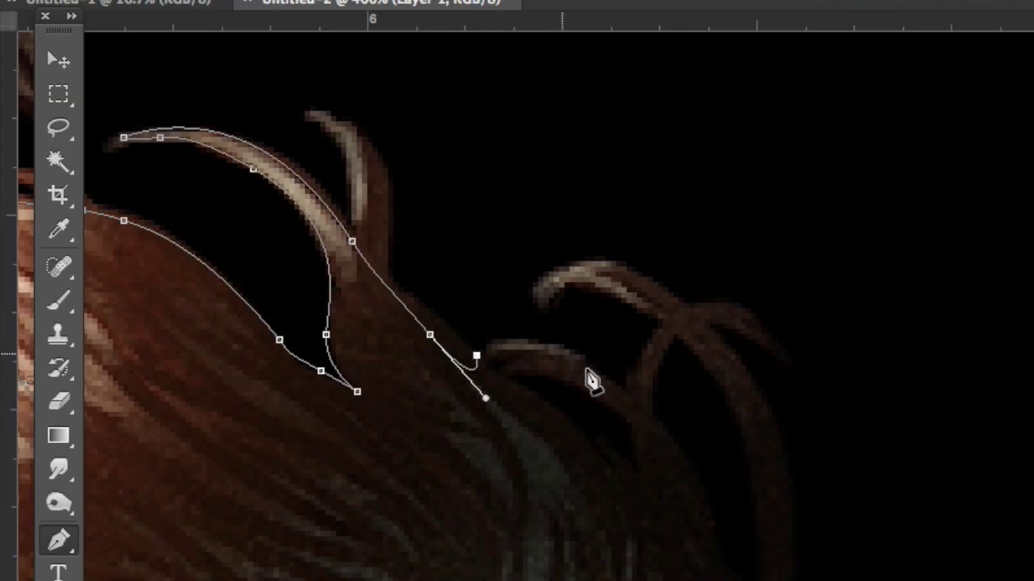
drag(369, 279, 417, 323)
scroll(418, 322, right, 5)
drag(328, 327, 340, 352)
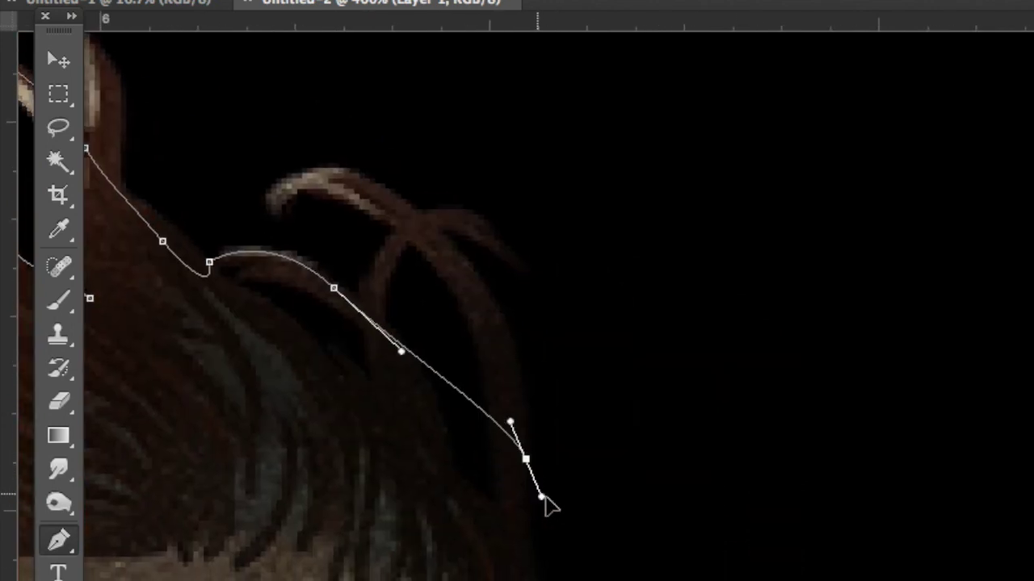
- Continue the Pen path around the curled loose strand of hair at the back of the witch's head
click(552, 485)
mouse_move(313, 185)
mouse_down()
mouse_move(214, 206)
mouse_move(295, 195)
mouse_up()
click(282, 199)
click(288, 179)
click(386, 195)
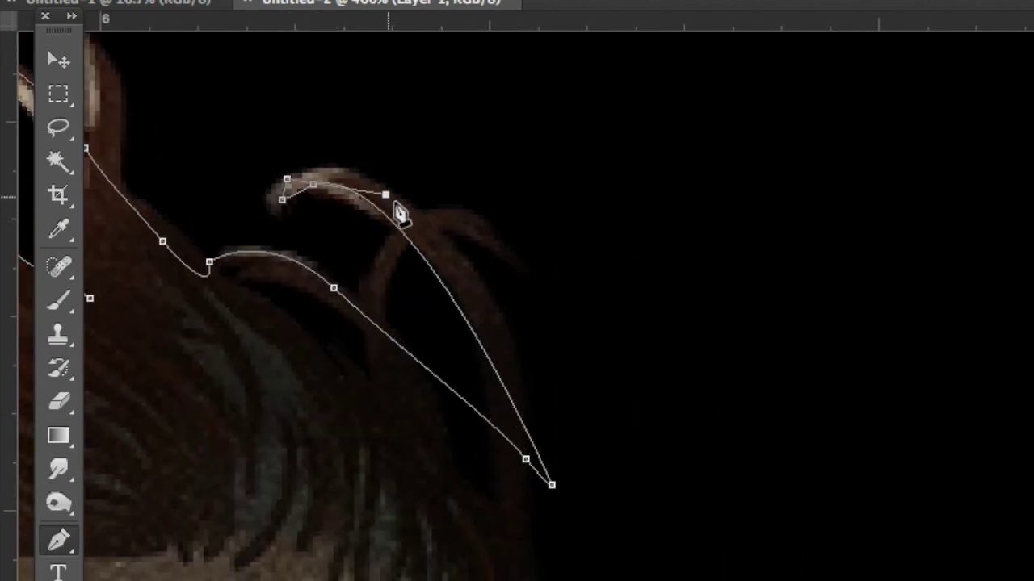
drag(400, 212, 439, 240)
drag(570, 411, 611, 500)
- Continue the Pen path around the witch's shoulder leaves and along her arm to beyond the canvas edge
scroll(658, 531, down, 4)
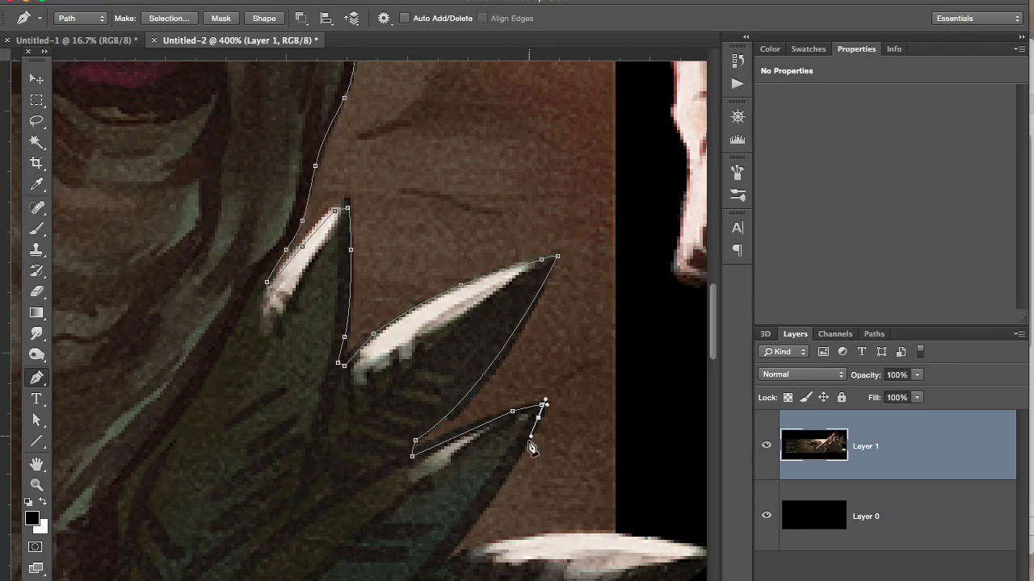
drag(531, 447, 587, 318)
drag(517, 411, 493, 436)
click(490, 442)
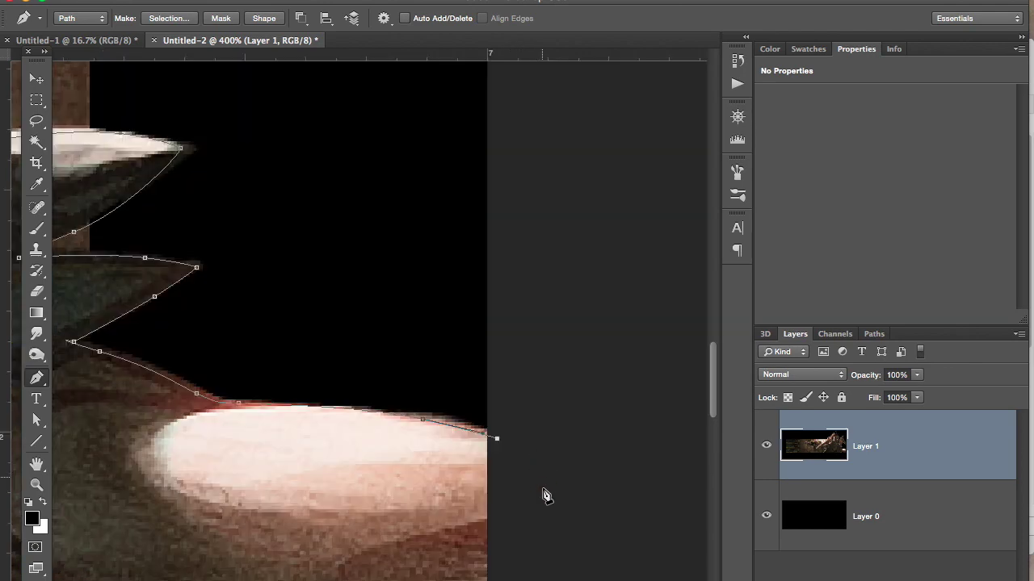
drag(546, 495, 539, 344)
click(551, 396)
click(571, 432)
click(599, 466)
- Trace the witch's separate raised hand and forearm with the Pen tool, closing the outline just outside the canvas
key(super+minus)
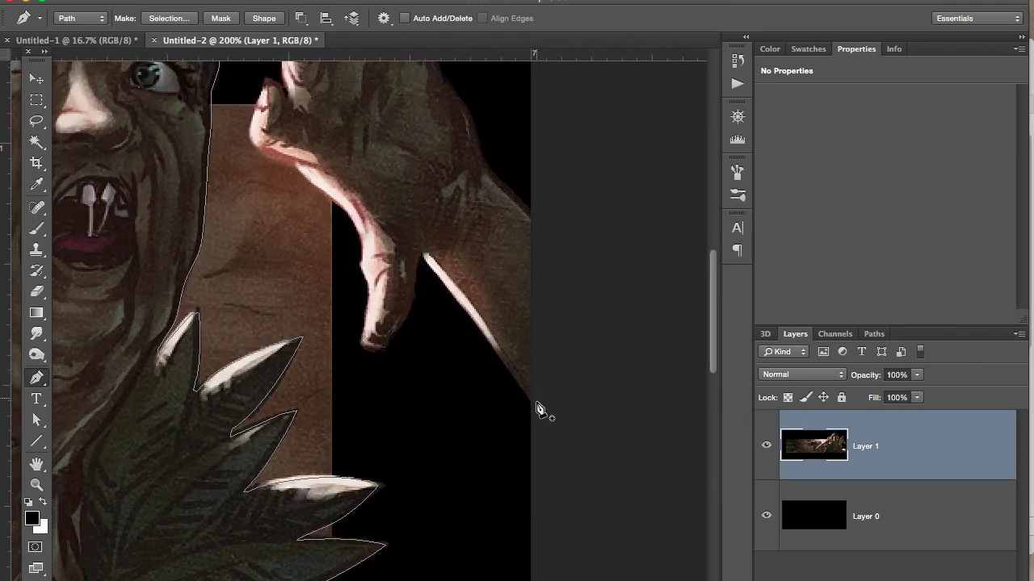
click(426, 259)
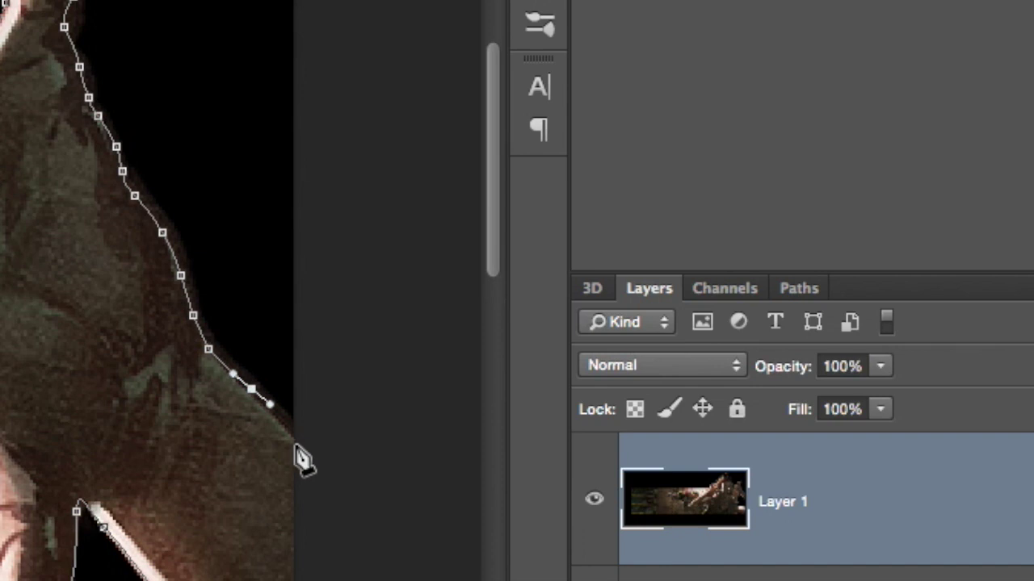
click(303, 443)
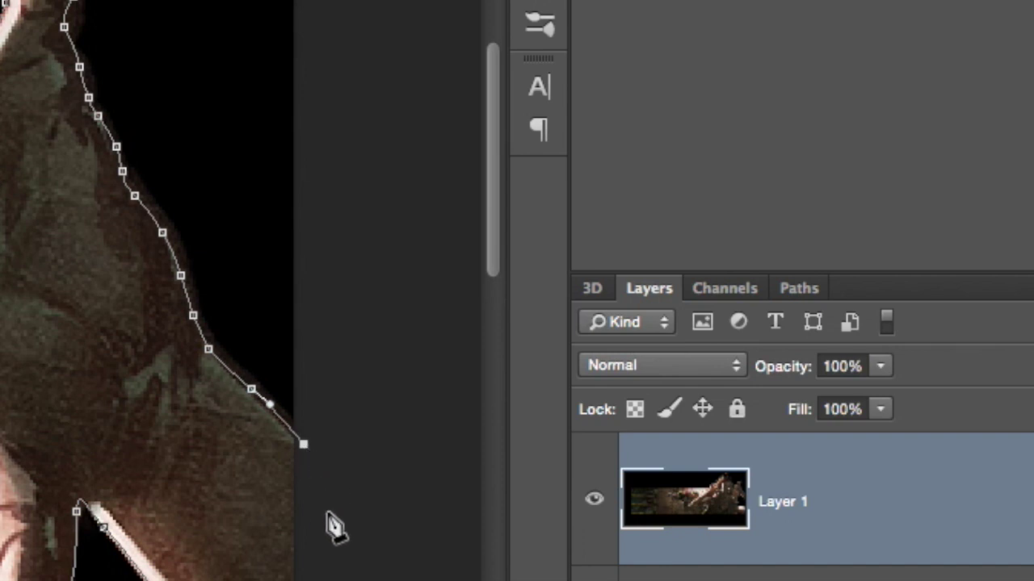
drag(342, 554, 326, 208)
drag(288, 445, 295, 461)
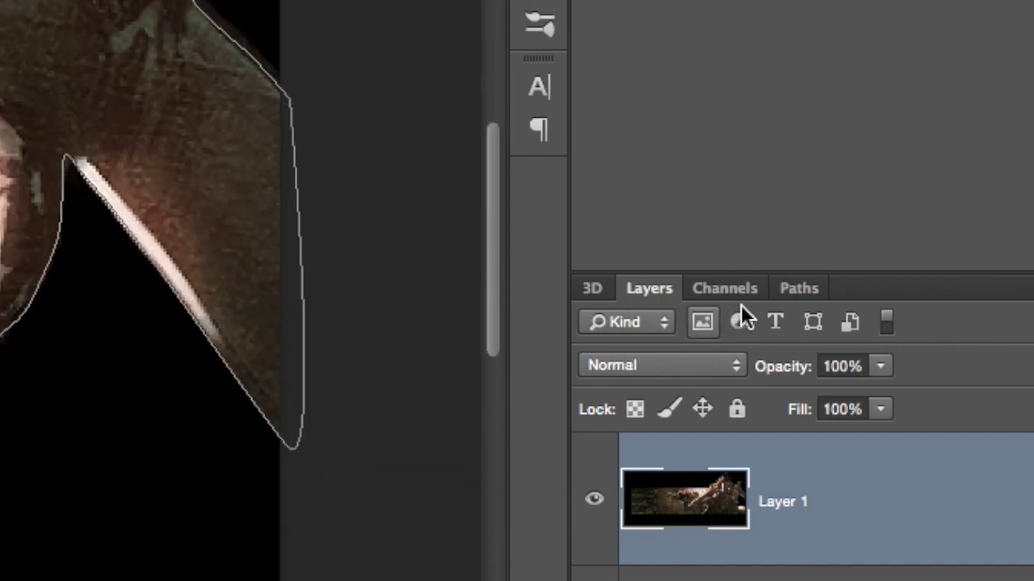
- Save the work path as "witch" and load it as a selection
click(821, 287)
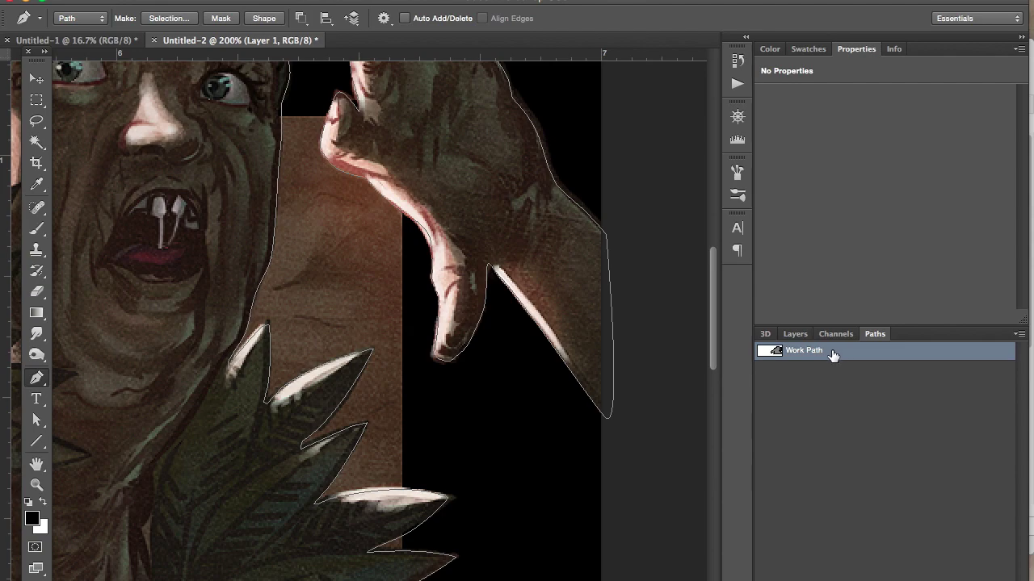
double_click(832, 353)
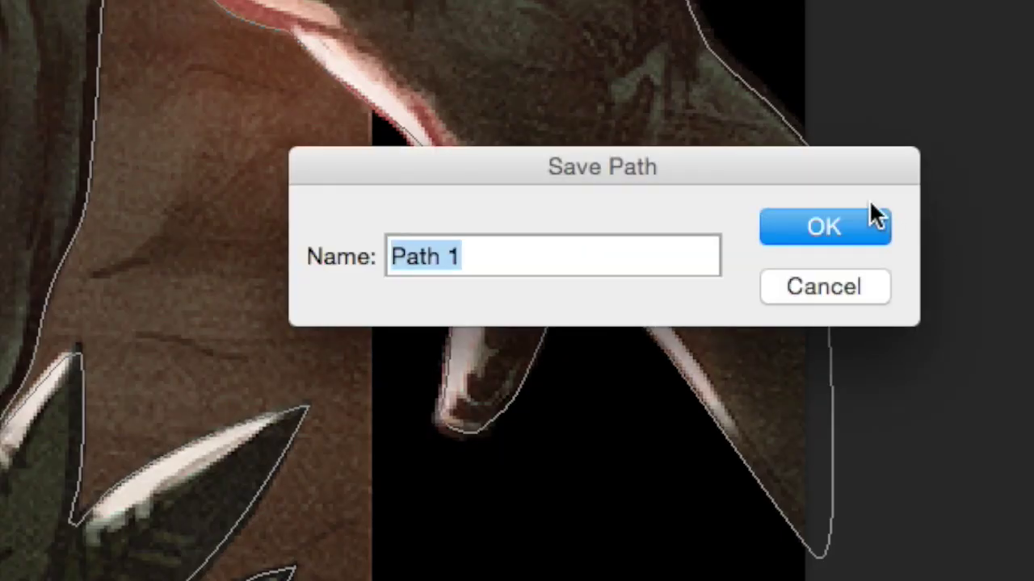
text(witch)
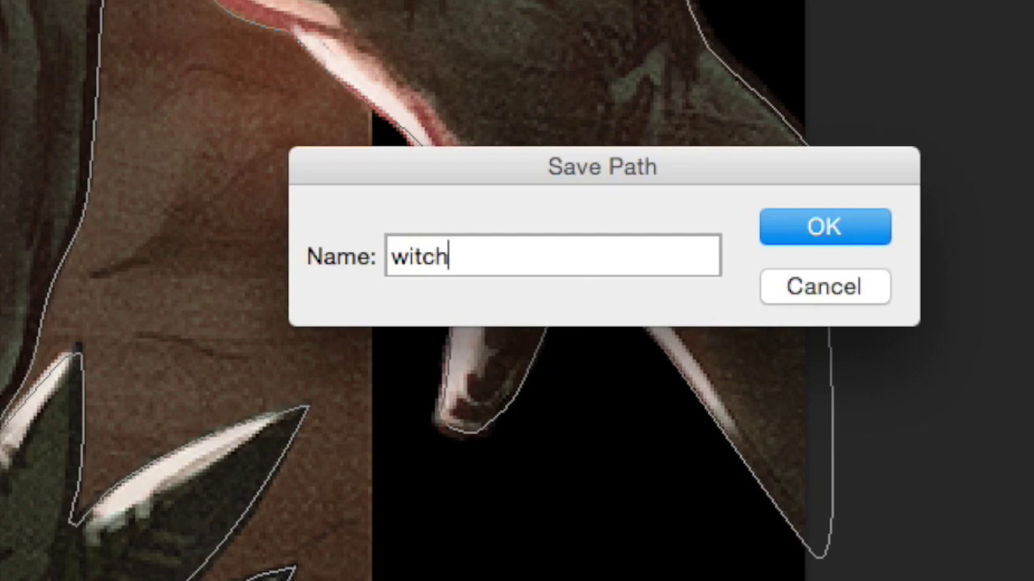
click(880, 226)
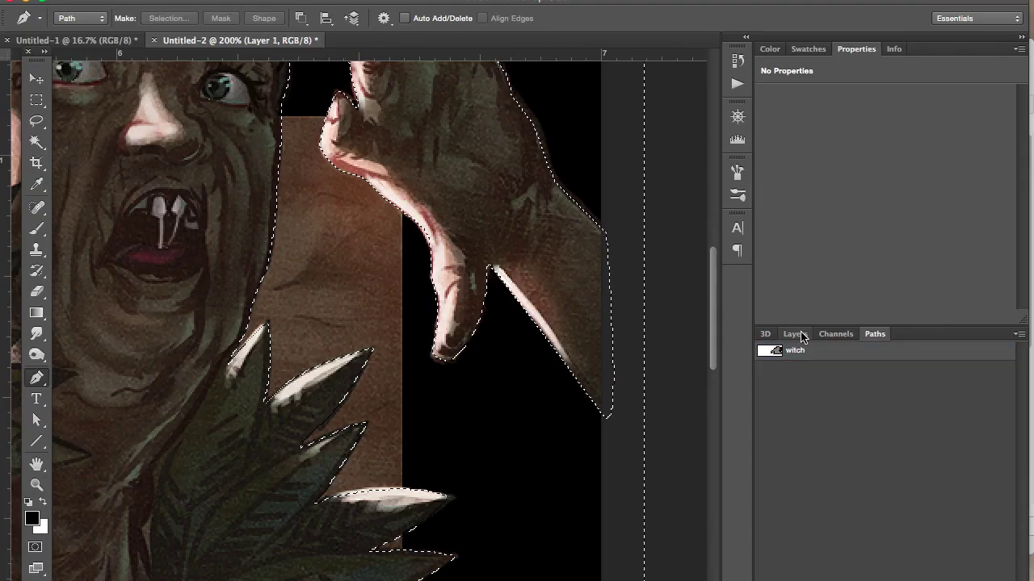
- Cut the selected witch out of Layer 1 and paste her onto a new layer
click(795, 334)
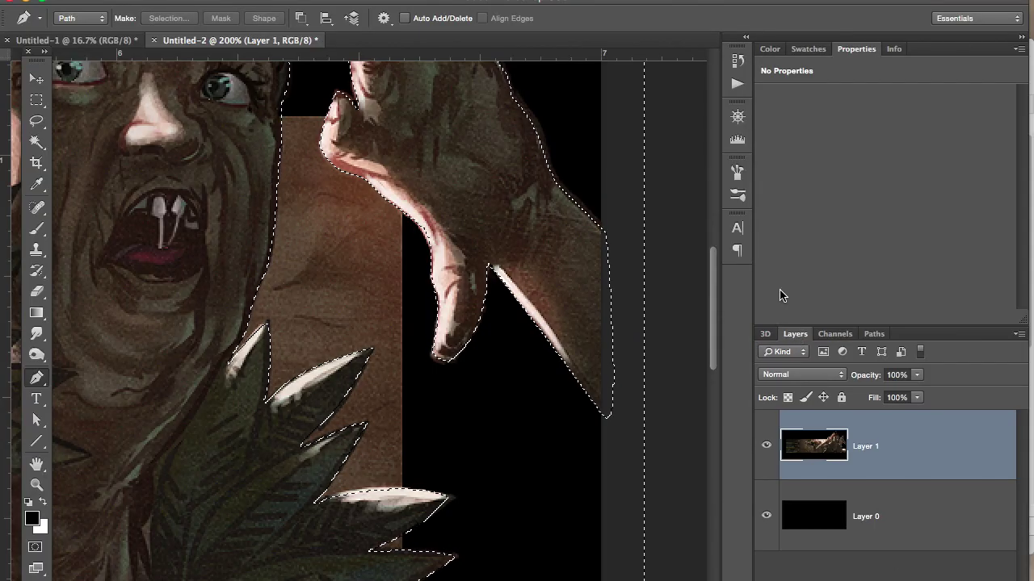
key(super+minus)
key(super+minus)
key(super+minus)
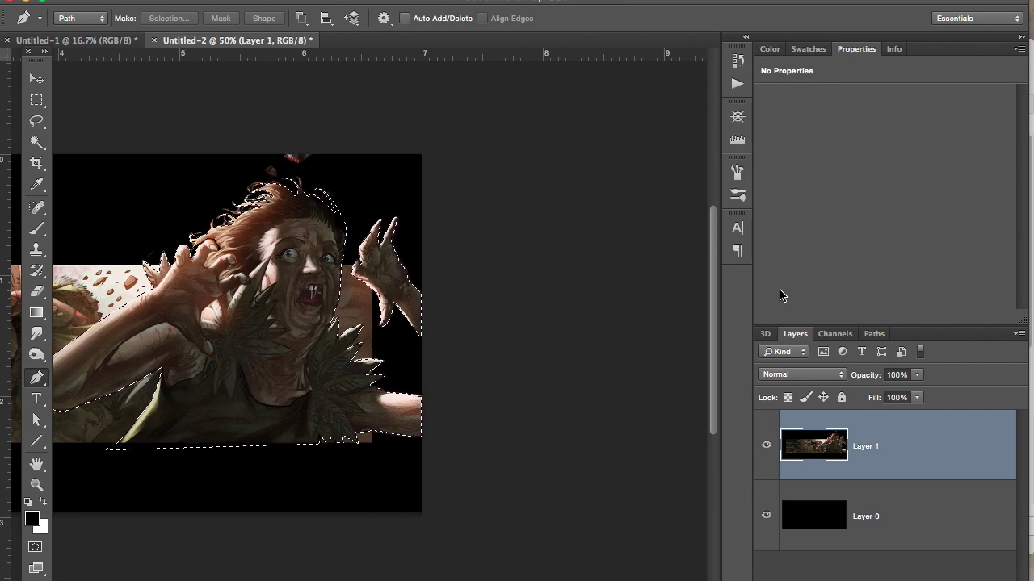
key(Delete)
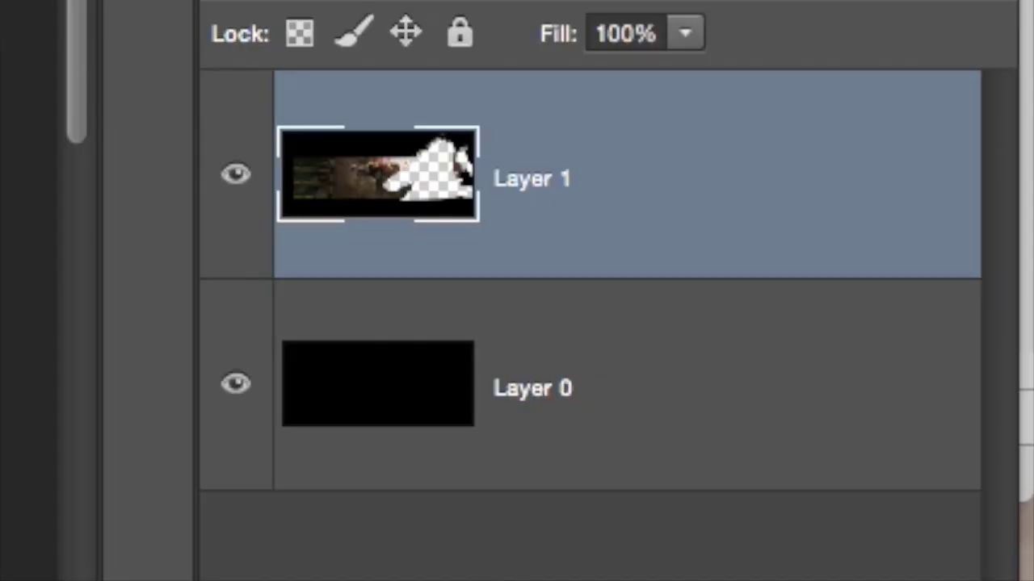
key(ctrl+v)
- Hide the pasted witch layer and the black Layer 0
click(235, 173)
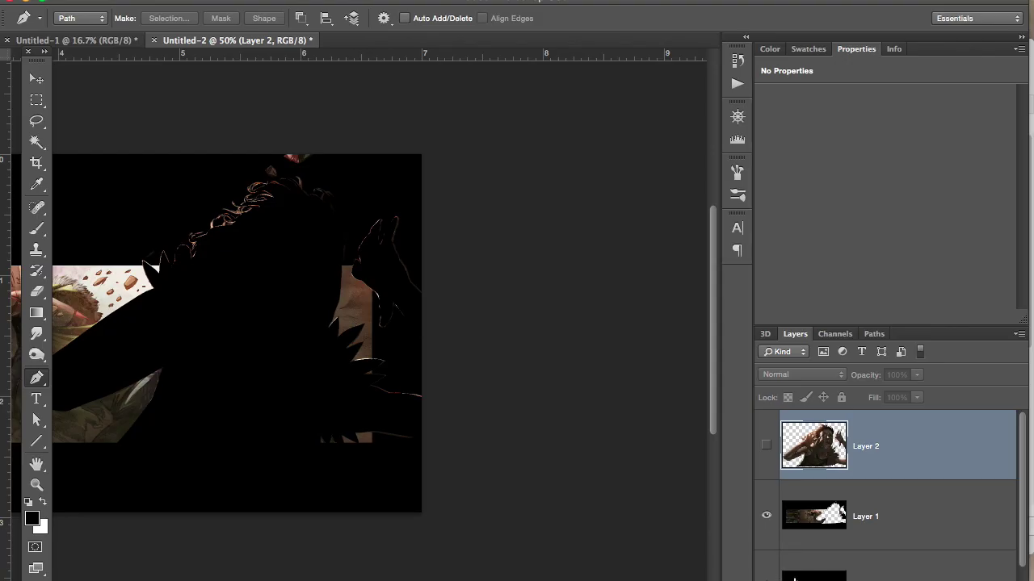
click(795, 579)
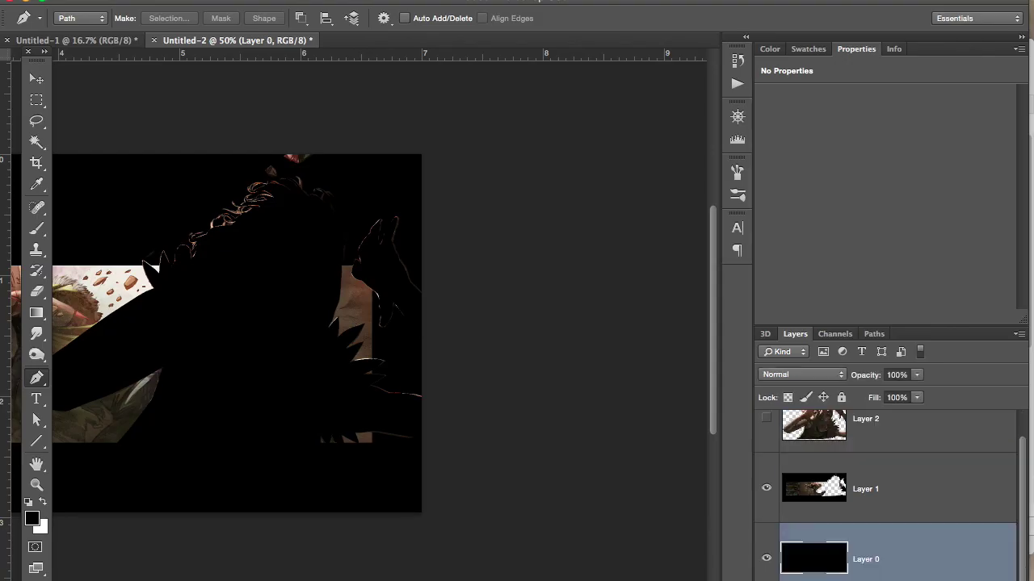
click(767, 559)
- On Layer 1, trace a Pen path around the green-hooded figure, running it into the witch's cut-out area
drag(528, 405, 674, 353)
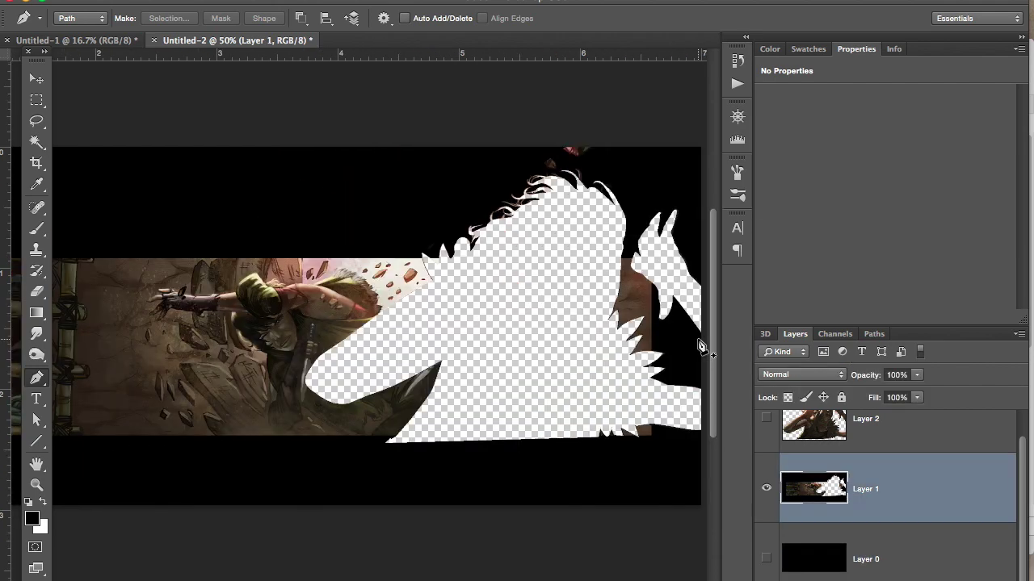
key(super+plus)
key(super+plus)
click(438, 367)
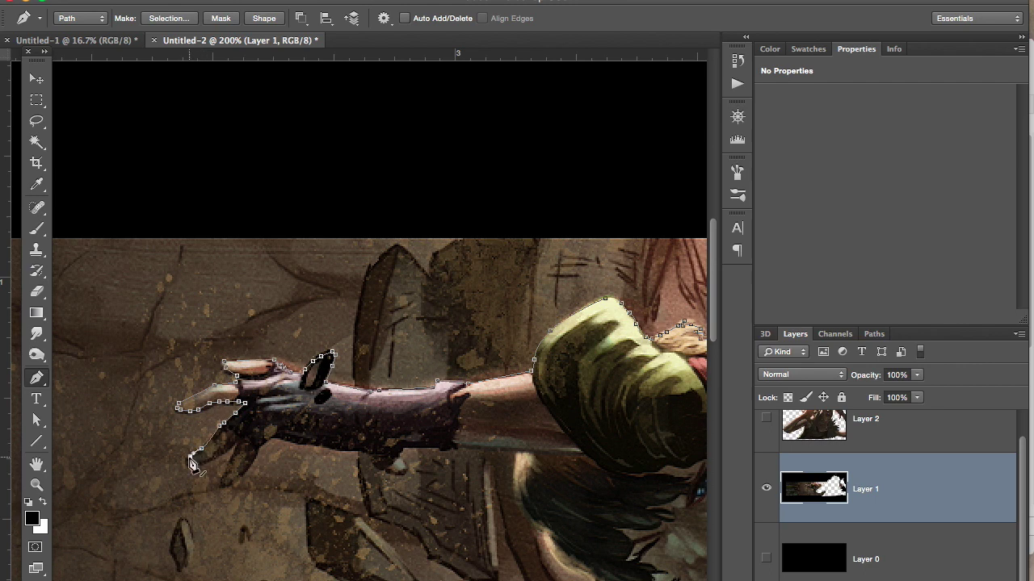
click(237, 480)
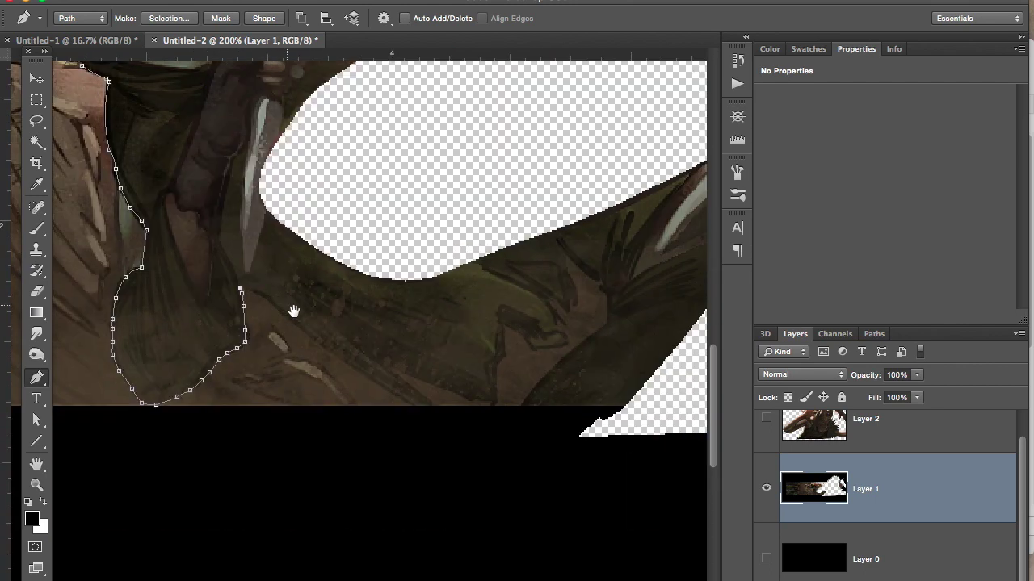
click(429, 417)
click(501, 353)
key(ctrl+minus)
key(ctrl+minus)
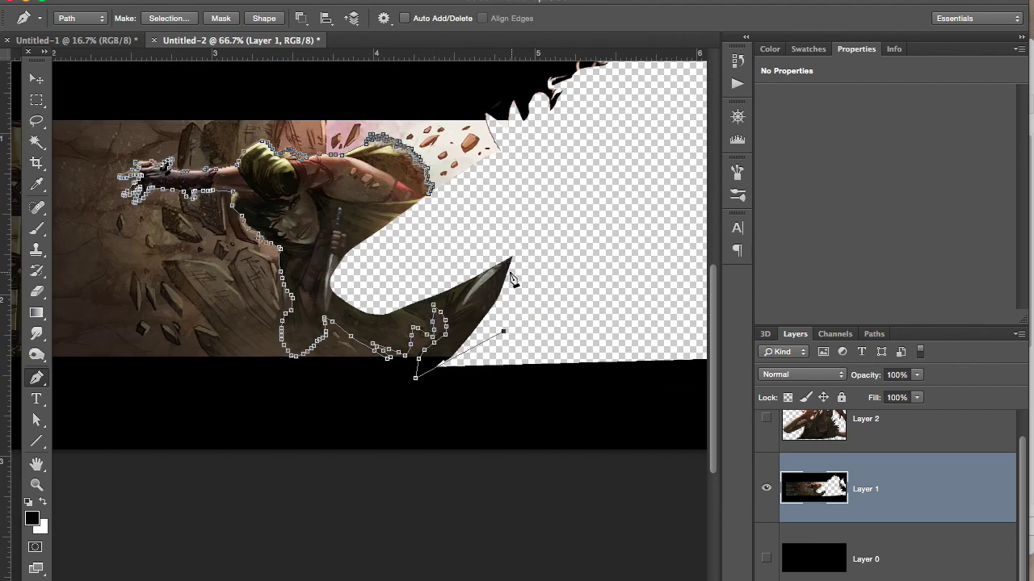
- Save the hooded figure's path as "alathea" and load it as a selection
key(Return)
click(874, 335)
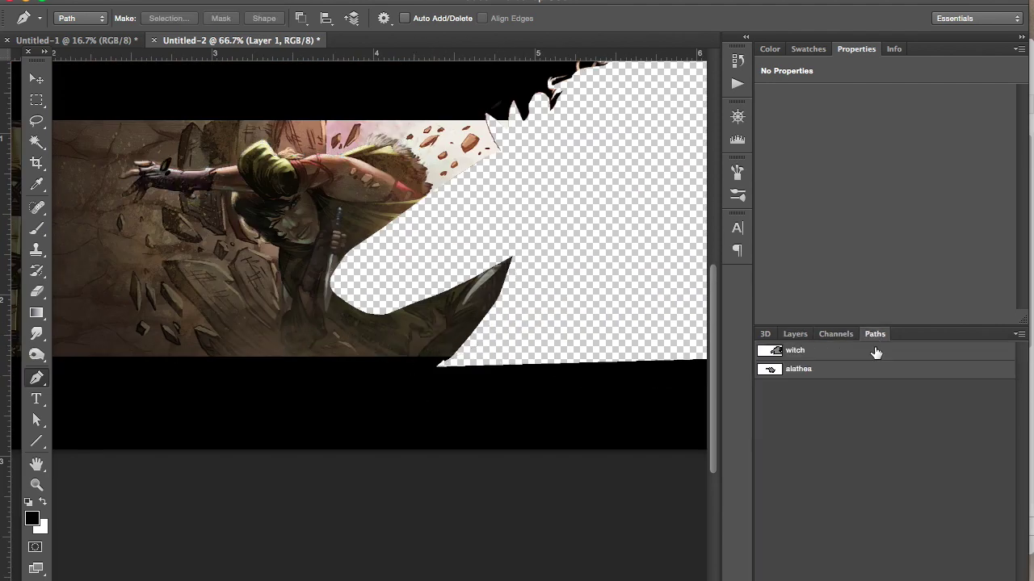
click(831, 370)
key(ctrl+Return)
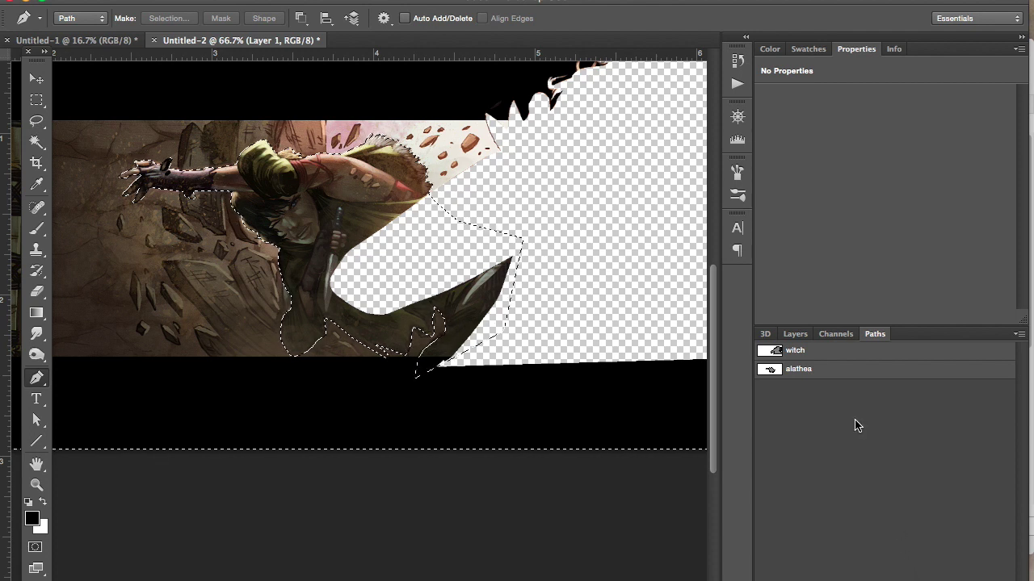
- Cut the selected green-hooded figure out of Layer 1 and paste it onto a new layer
key(ctrl+minus)
key(ctrl+minus)
click(796, 334)
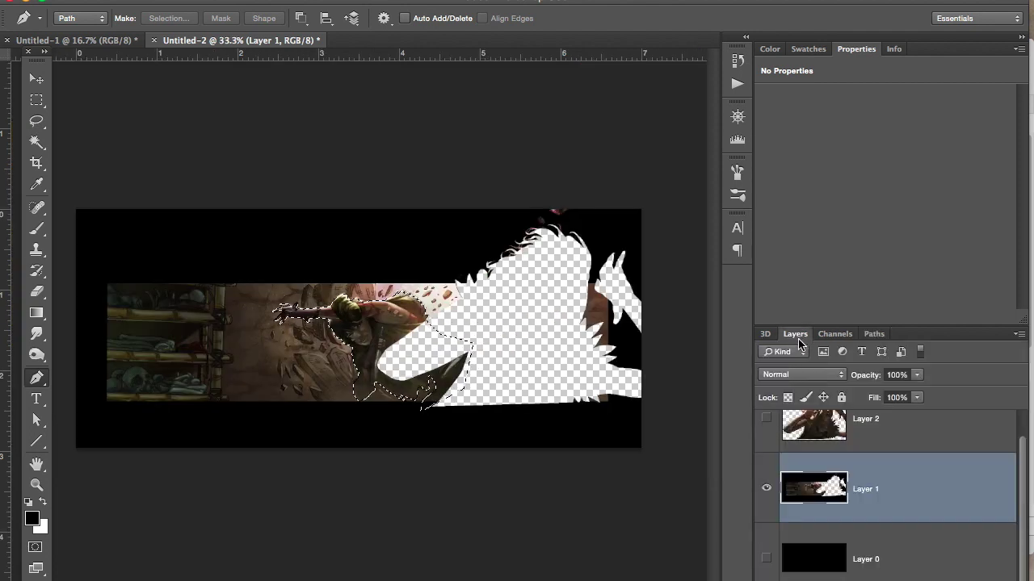
key(Delete)
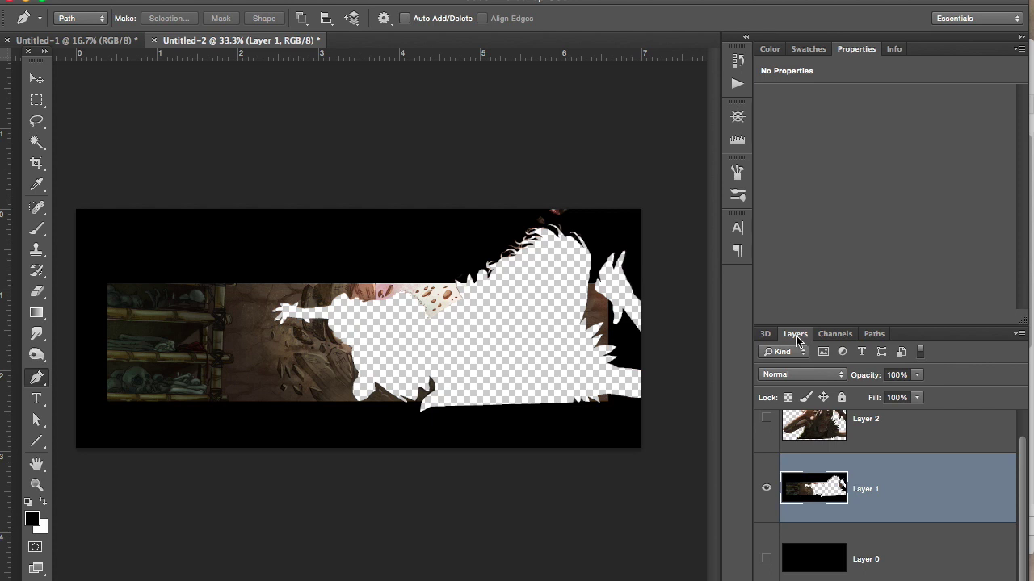
key(ctrl+v)
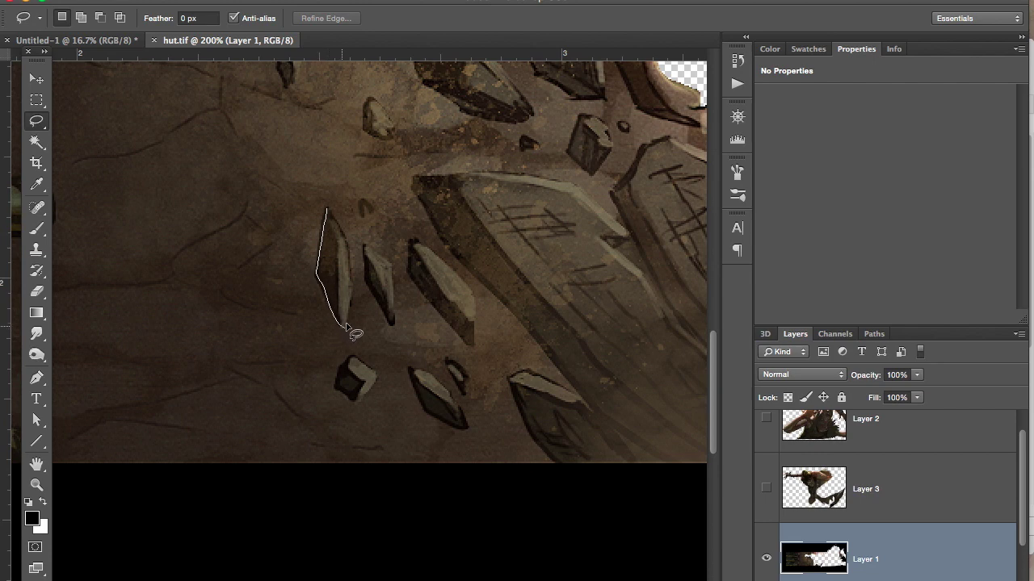
- Lasso the small rock fragments on the brown wall of Layer 1 and copy them onto a new layer
drag(342, 224, 341, 231)
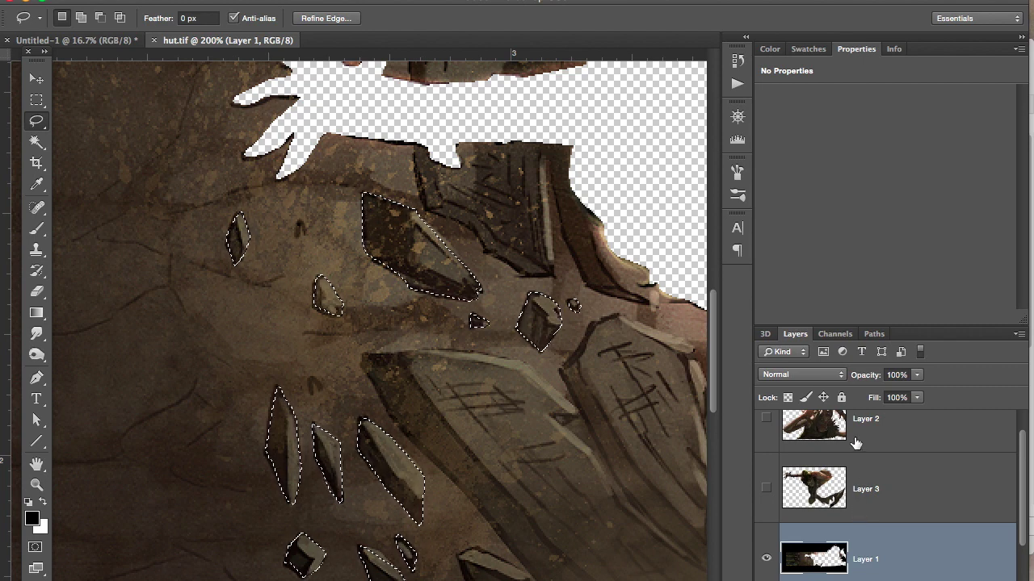
key(super+j)
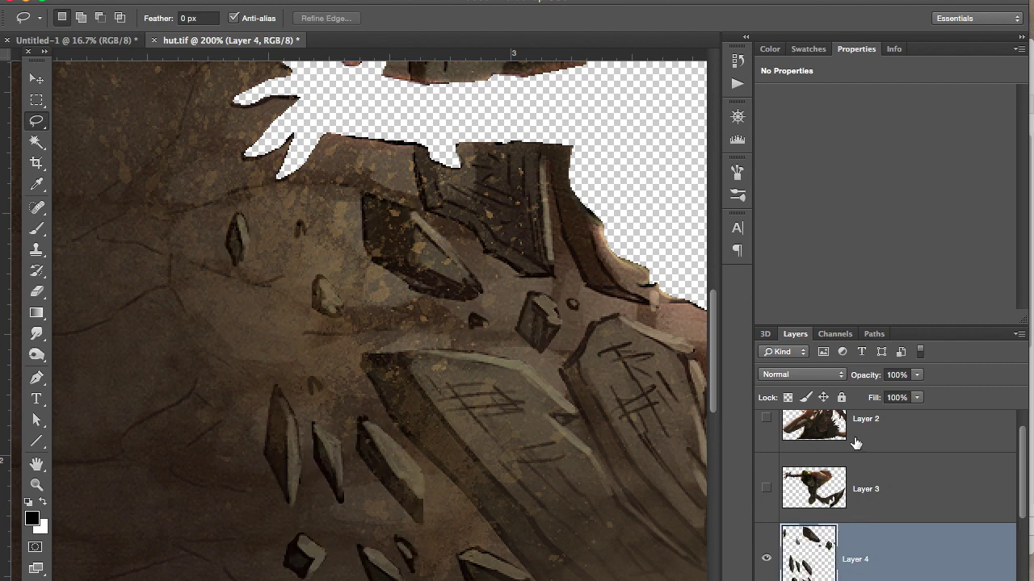
click(766, 560)
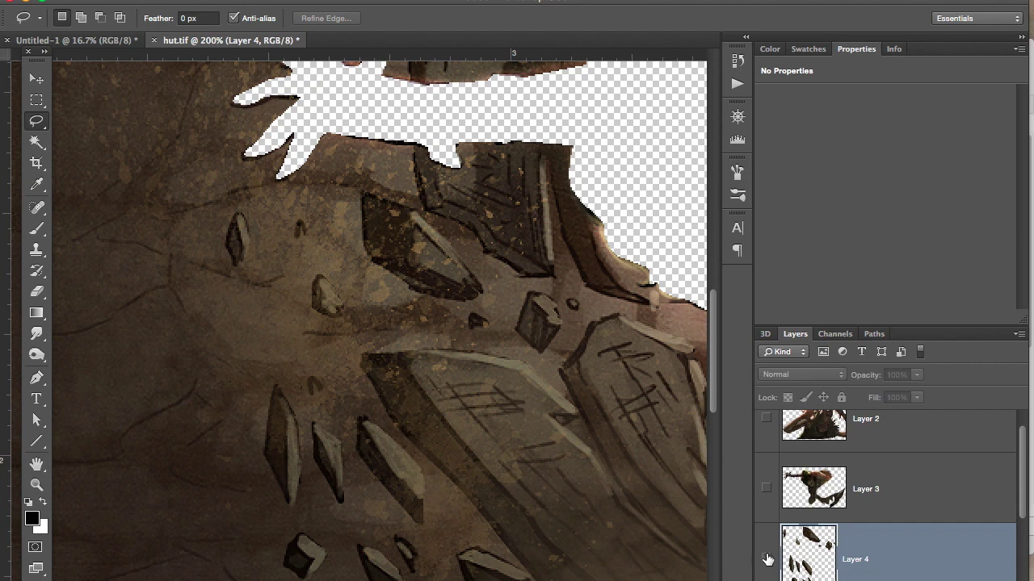
click(766, 560)
- Lasso the rock shard at the lower edge of the wall on Layer 1, cut it out and paste it onto a new layer
key(super+minus)
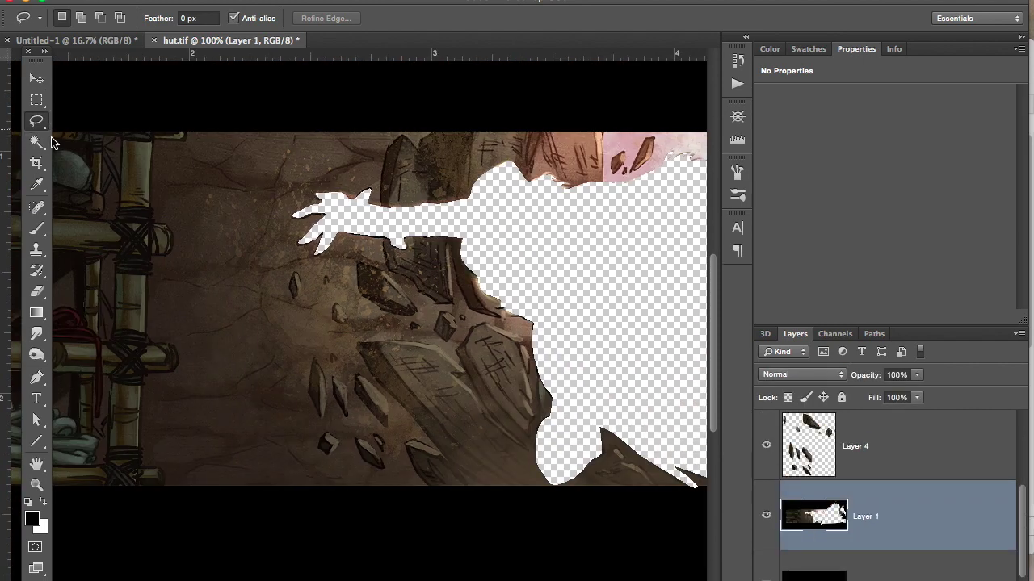
key(super+plus)
key(super+plus)
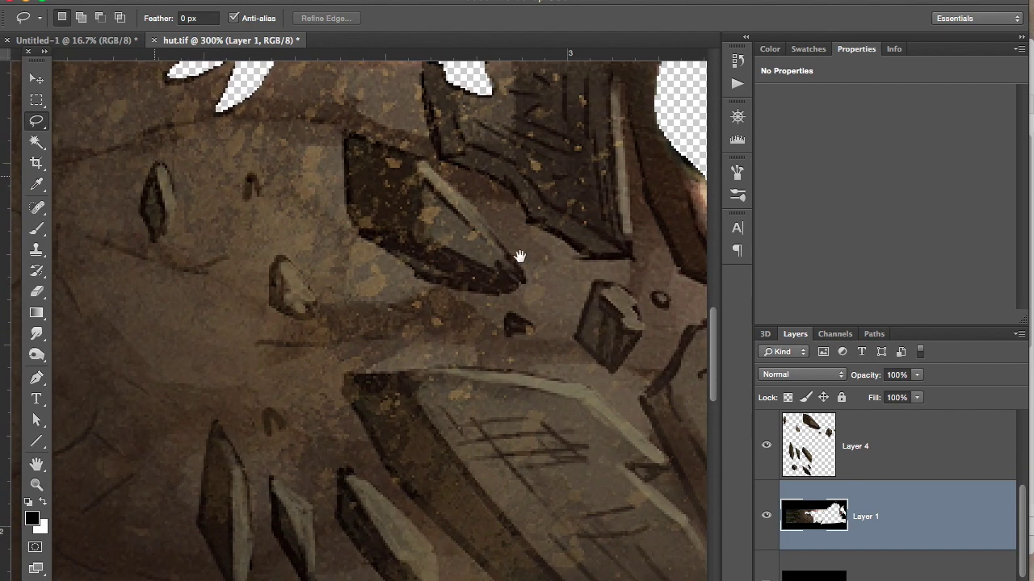
drag(458, 283, 380, 156)
key(super+minus)
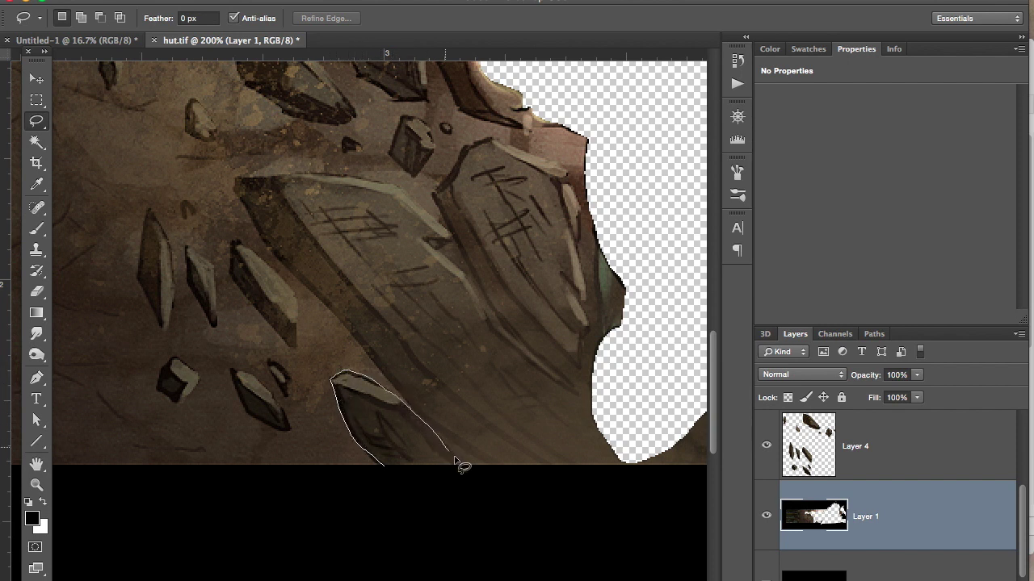
drag(411, 476, 390, 477)
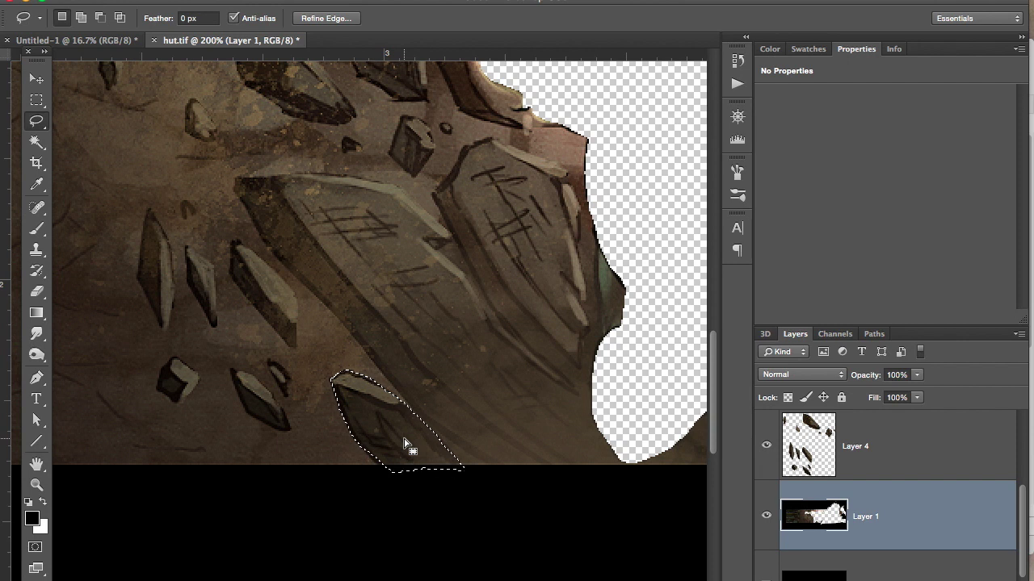
key(super+d)
key(Delete)
key(super+d)
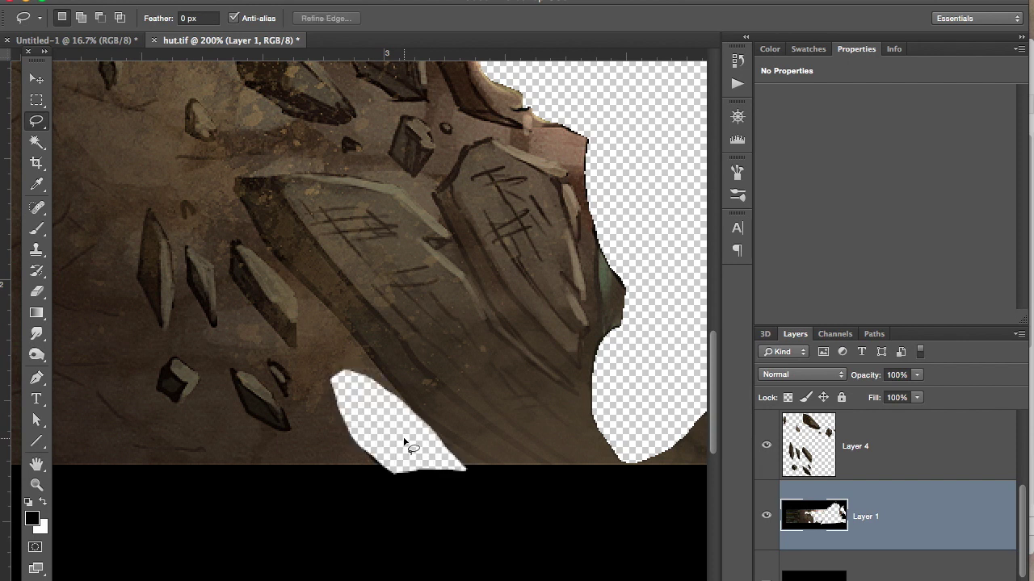
key(super+z)
key(super+z)
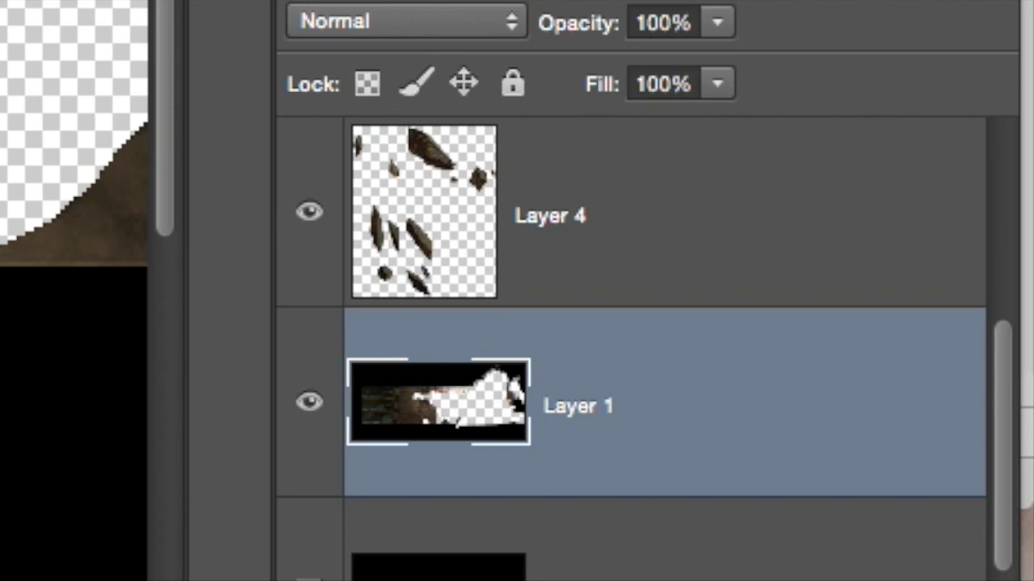
key(super+v)
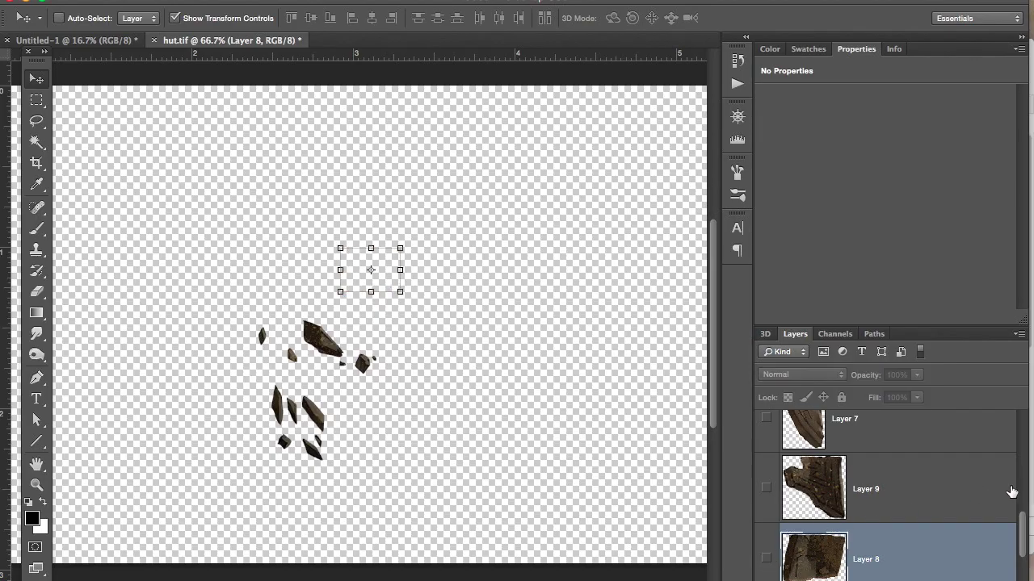
- Review the separated rock layers, turning on Layer 5 alongside Layer 4
drag(1023, 533, 1024, 567)
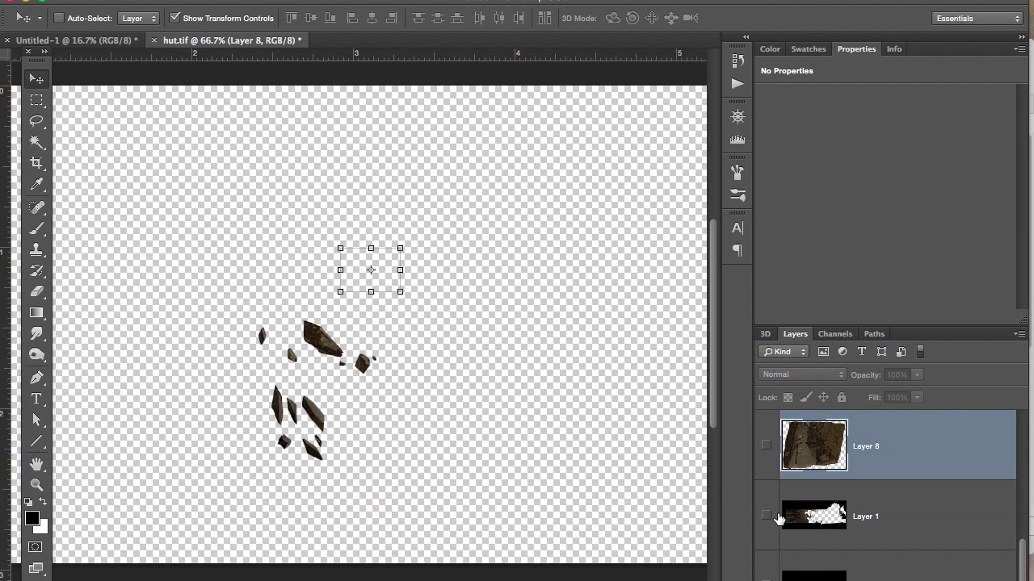
scroll(1005, 535, up, 5)
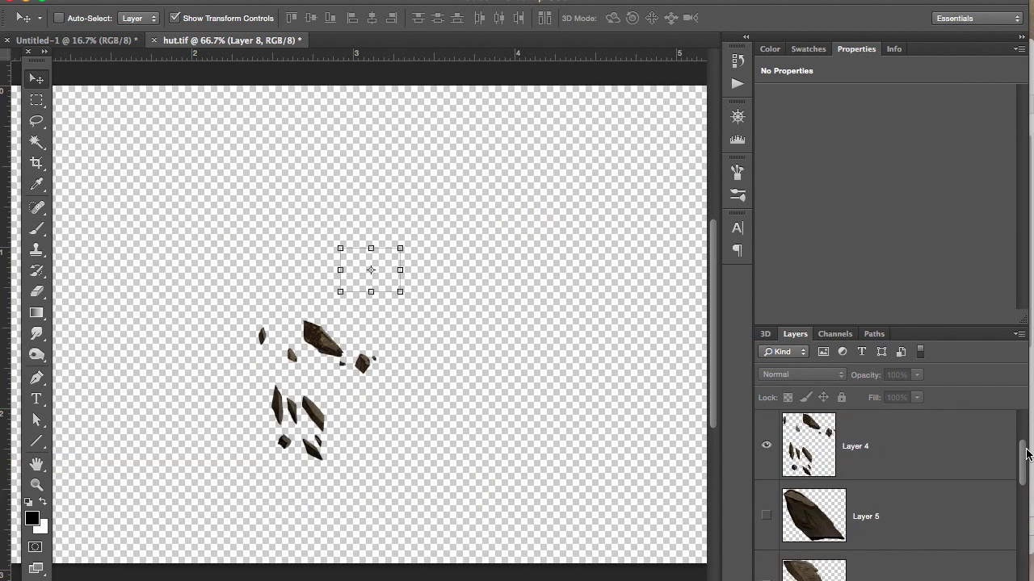
click(766, 515)
drag(1023, 457, 1022, 480)
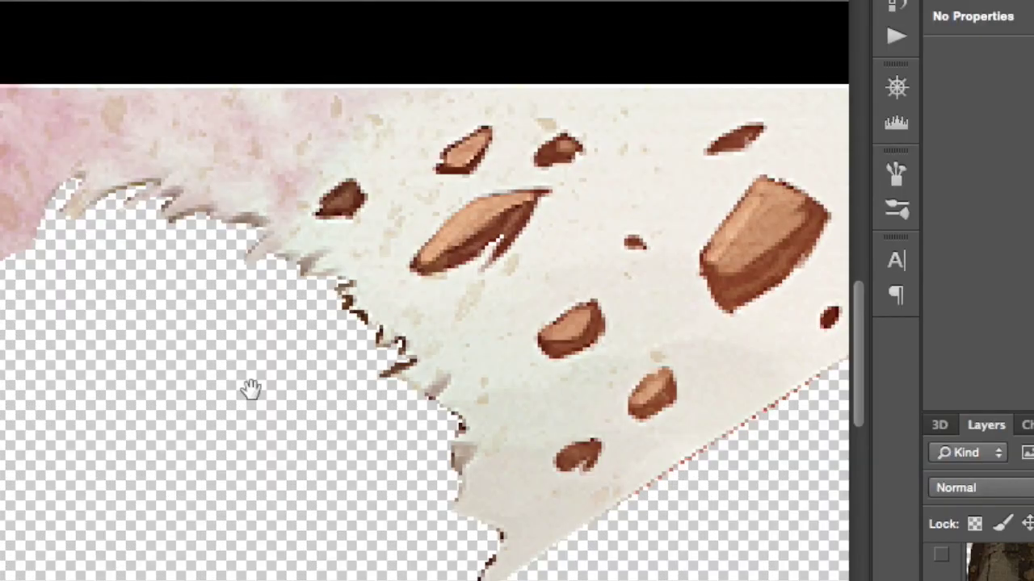
- Lasso the brown rocks flying across the pale background on Layer 1, adding each one to the same selection
drag(251, 390, 190, 471)
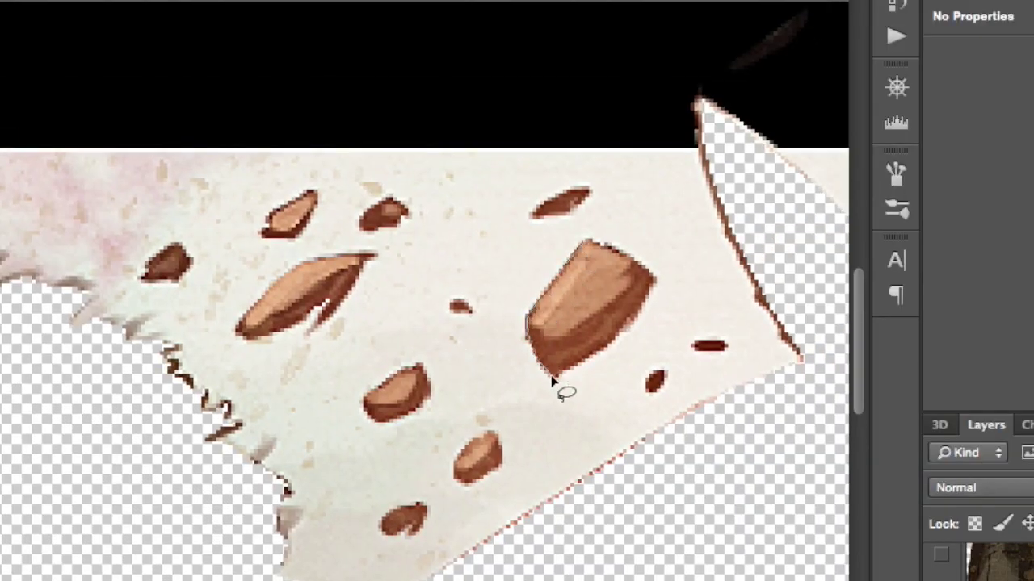
drag(654, 276, 621, 254)
mouse_move(279, 291)
mouse_down()
mouse_move(239, 321)
mouse_move(314, 307)
mouse_move(364, 261)
mouse_move(282, 284)
mouse_up()
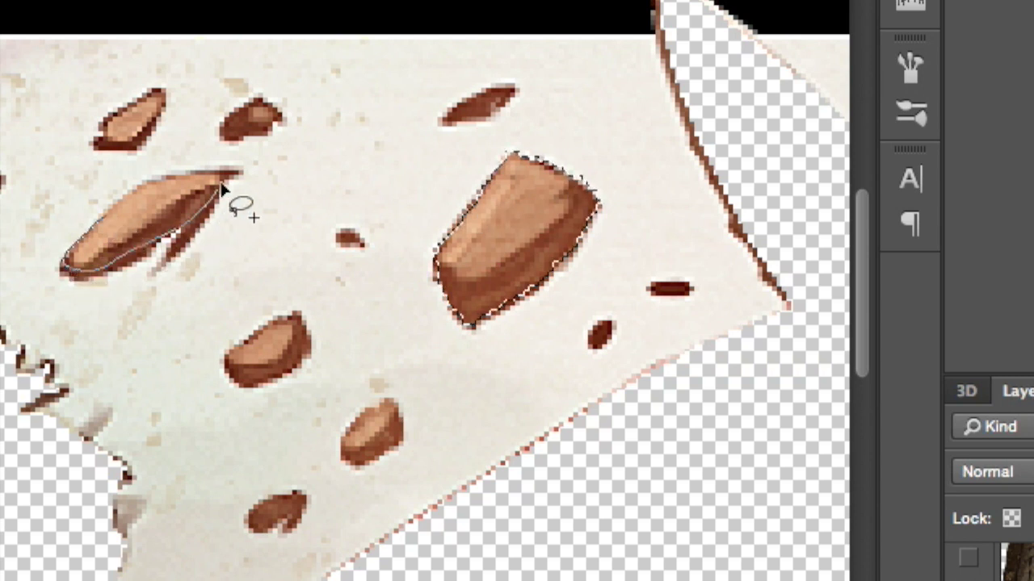
drag(242, 334, 277, 393)
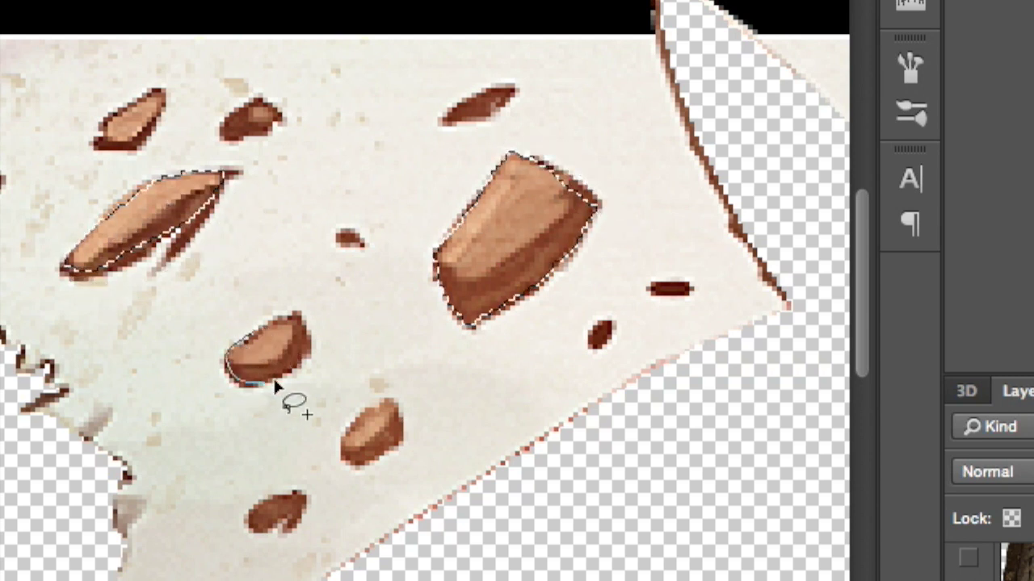
drag(269, 498, 304, 493)
drag(355, 436, 391, 416)
mouse_move(159, 92)
mouse_down()
mouse_move(111, 150)
mouse_move(105, 129)
mouse_up()
drag(231, 143, 254, 161)
drag(489, 109, 517, 151)
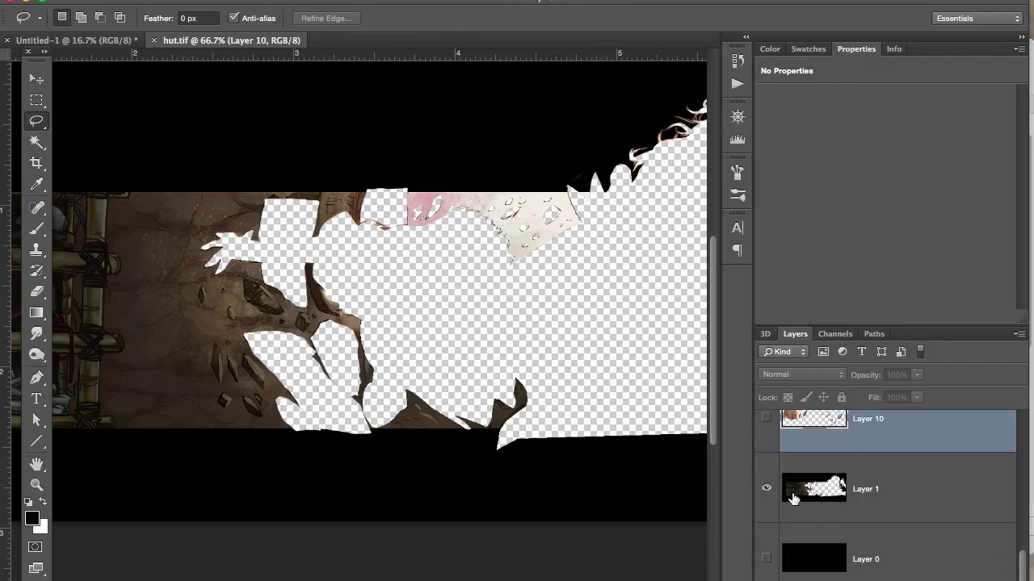
- On Layer 1, lasso the brown wall area beside the bamboo shelves and copy it onto a new layer
click(793, 496)
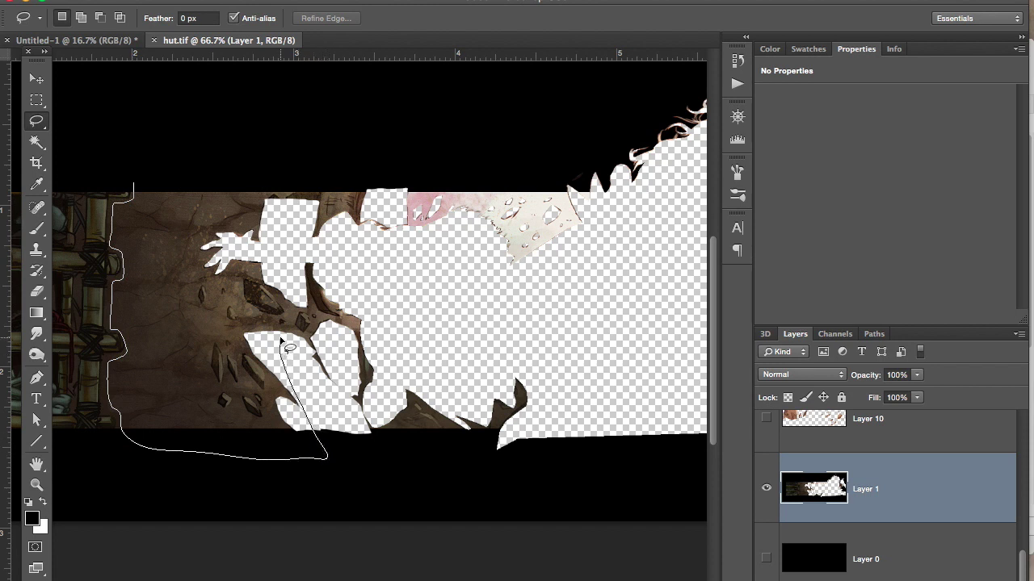
drag(134, 172, 136, 161)
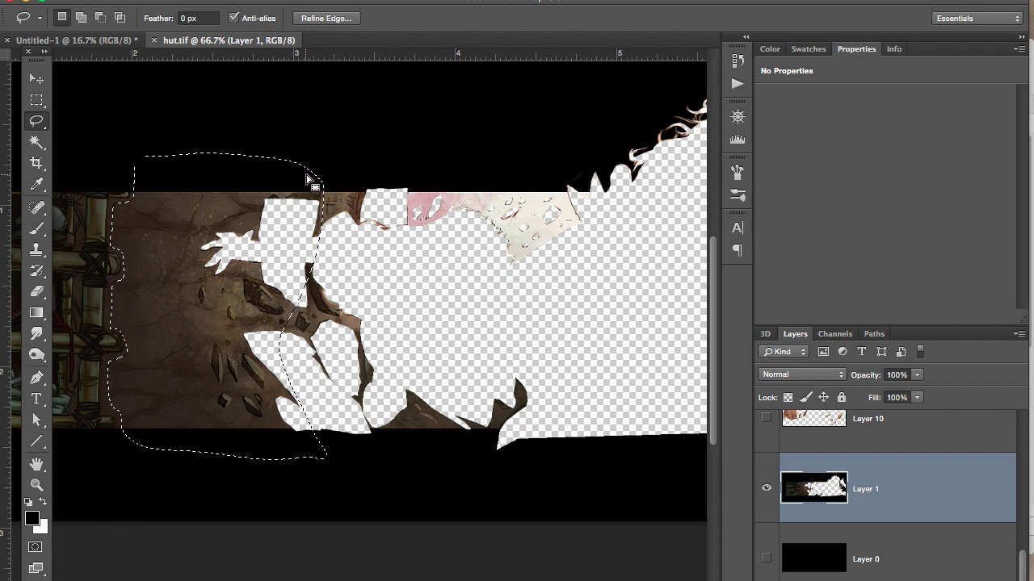
key(ctrl+j)
- Stretch the copied wall piece horizontally to the right, across the figure's cut-out area
key(v)
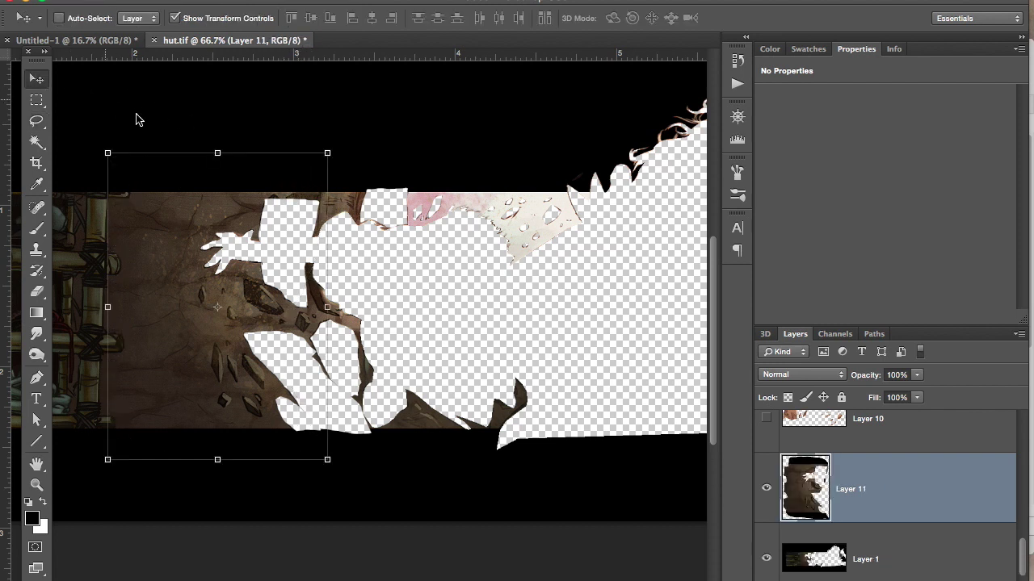
drag(332, 308, 530, 327)
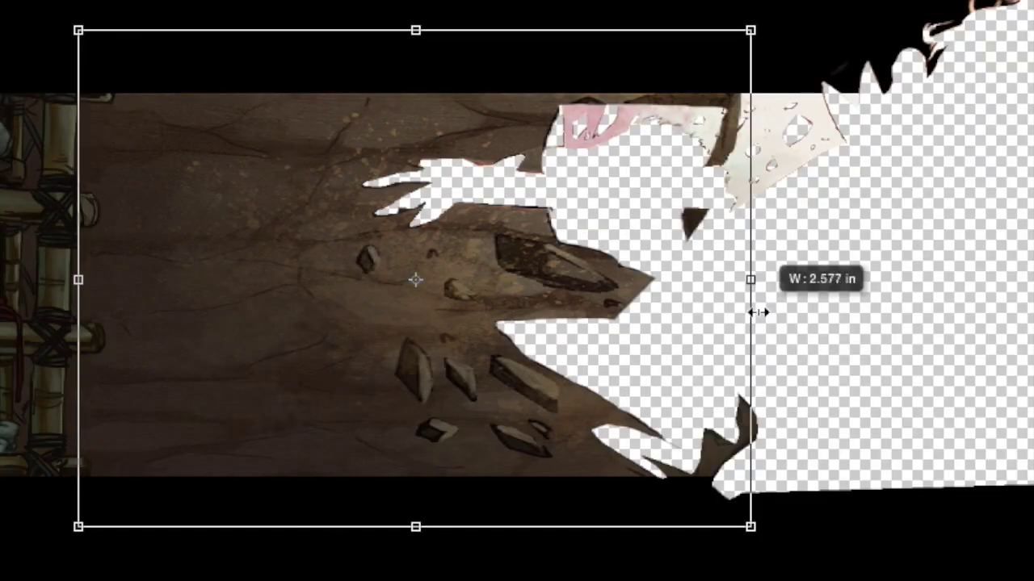
drag(758, 313, 642, 282)
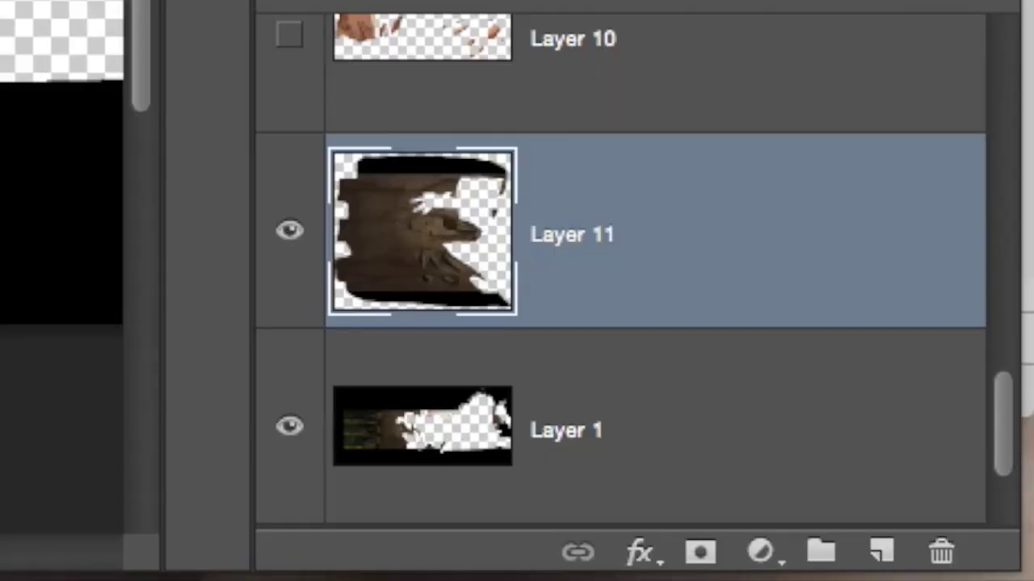
- Duplicate Layer 11, flip the copy horizontally and move it right over the transparent gap
key(super+j)
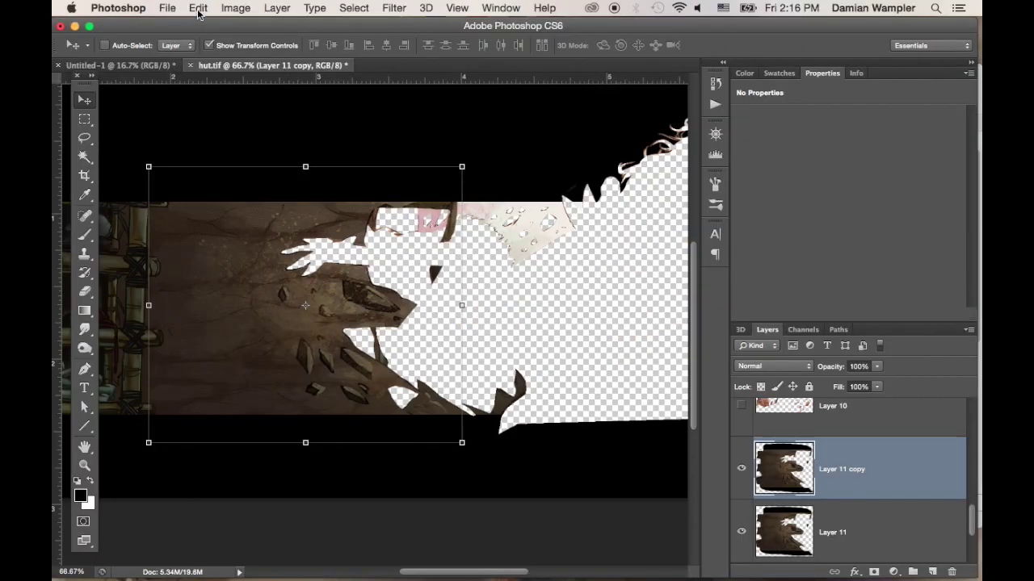
click(136, 11)
mouse_move(207, 485)
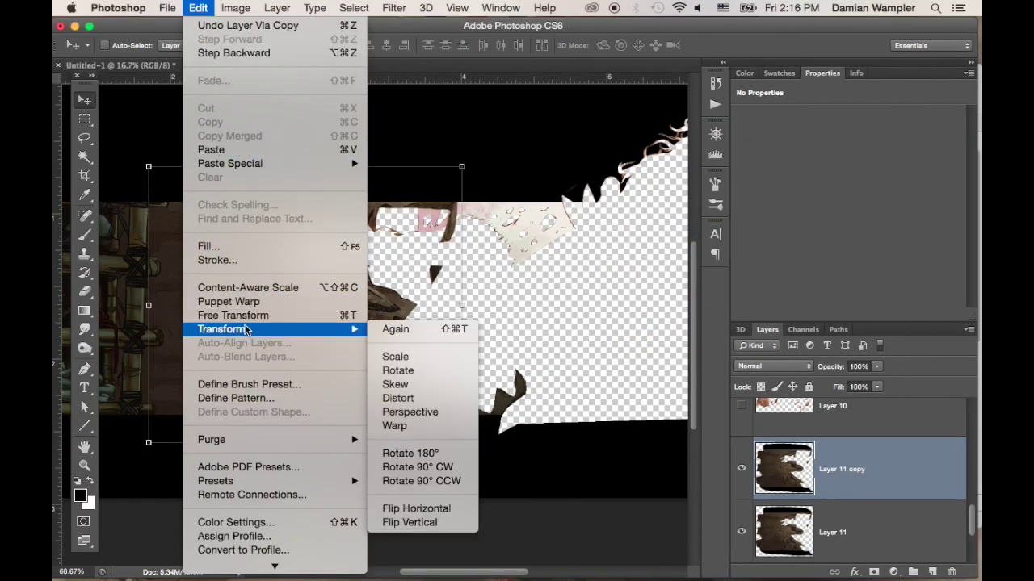
click(417, 508)
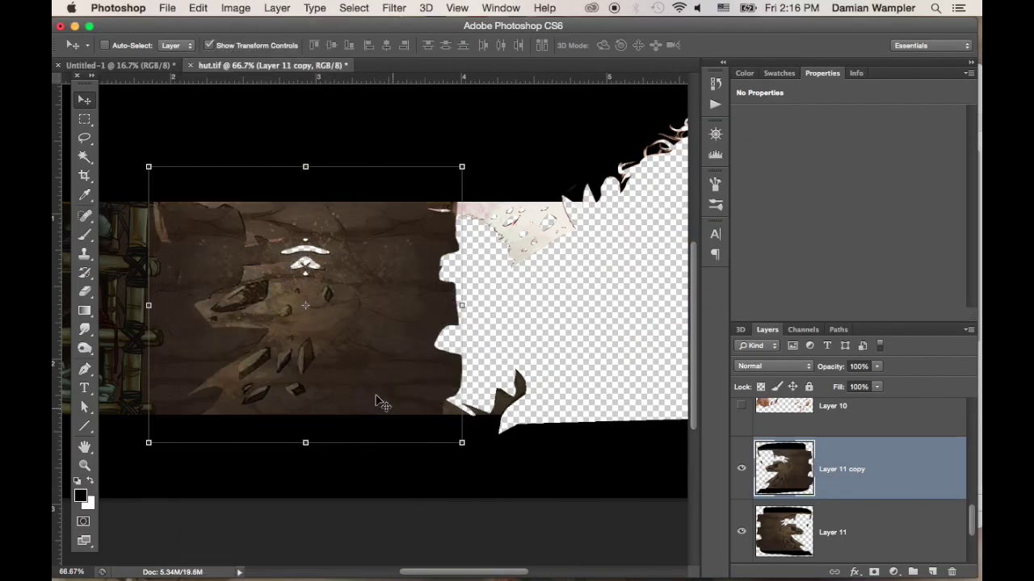
drag(355, 339, 446, 340)
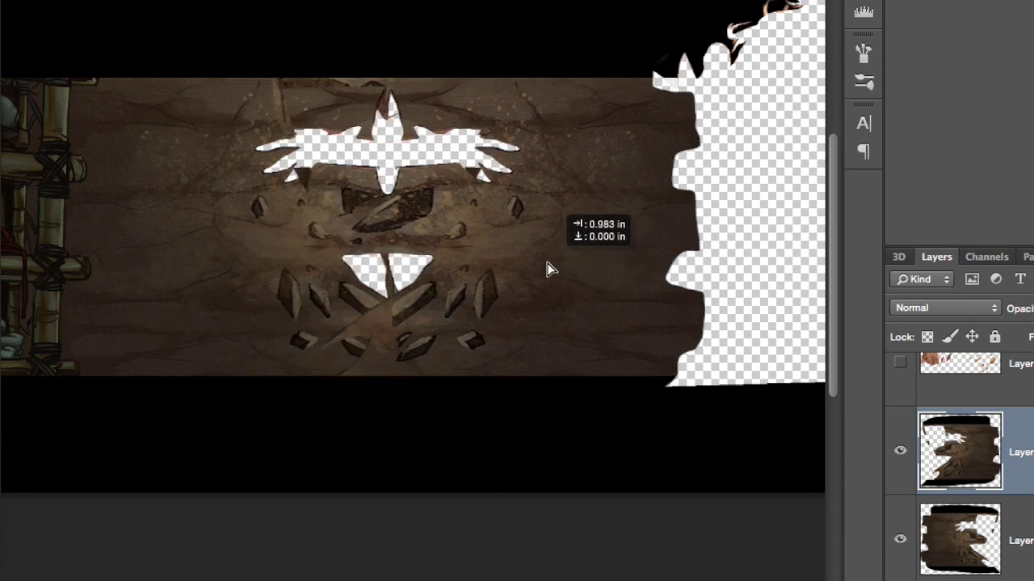
drag(487, 265, 478, 264)
- Flip the duplicated wall layer vertically and move it back left to cover the holes in the wall
click(135, 0)
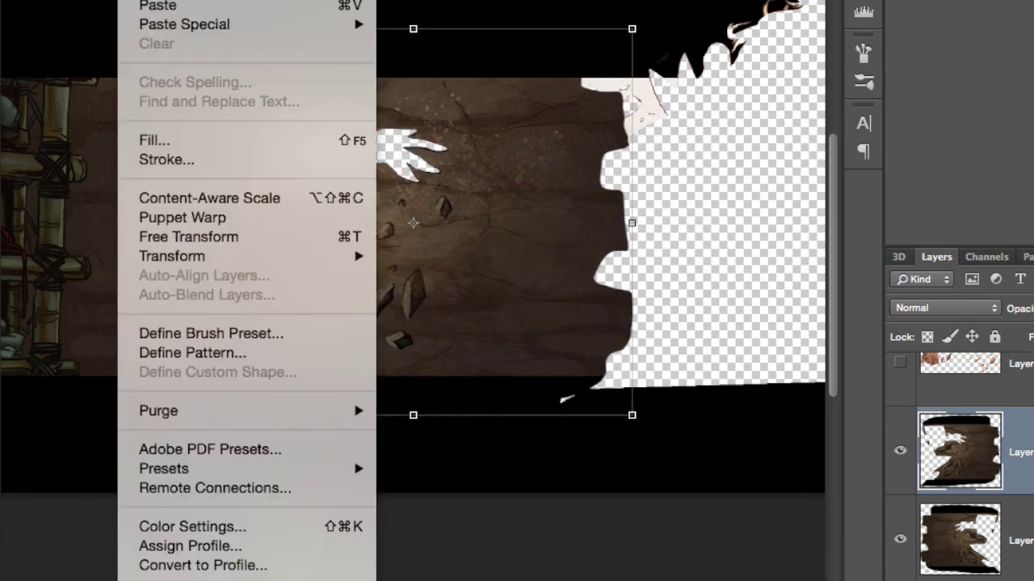
mouse_move(213, 257)
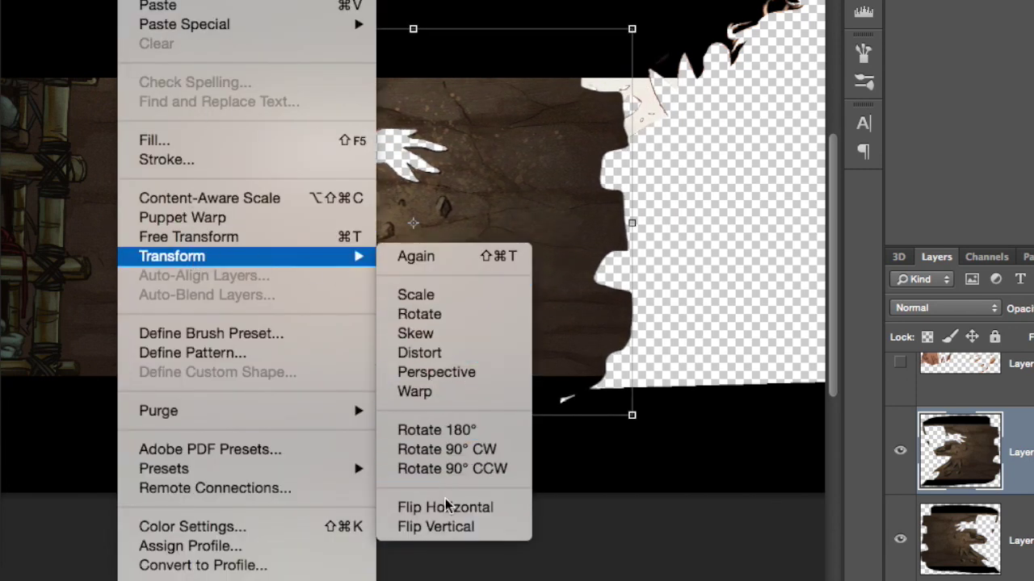
click(446, 526)
key(Return)
drag(521, 266, 429, 267)
key(ctrl+t)
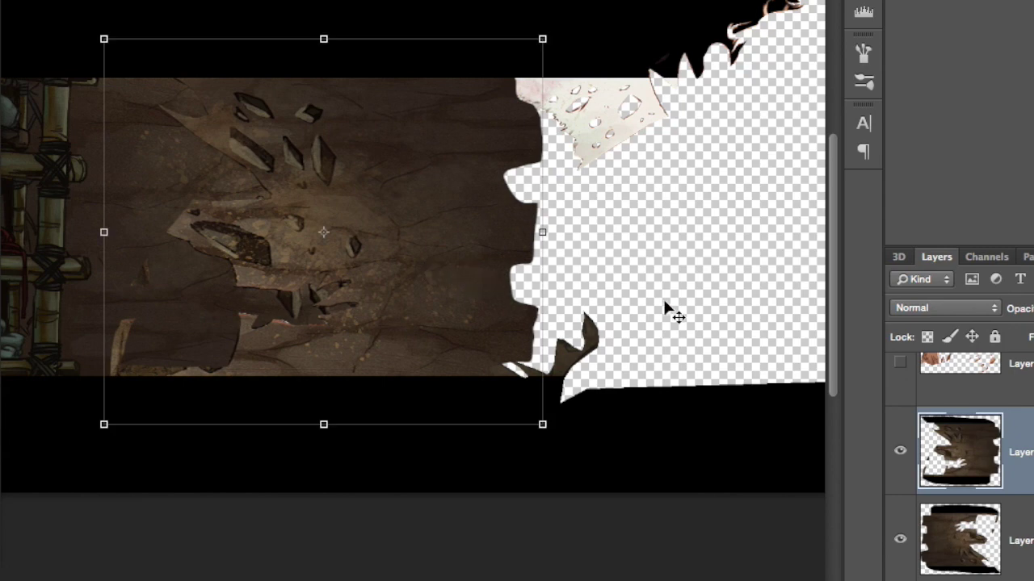
- Add a layer mask to Layer 11 copy and set a soft black brush of 70 px for painting on it
key(ctrl+shift+m)
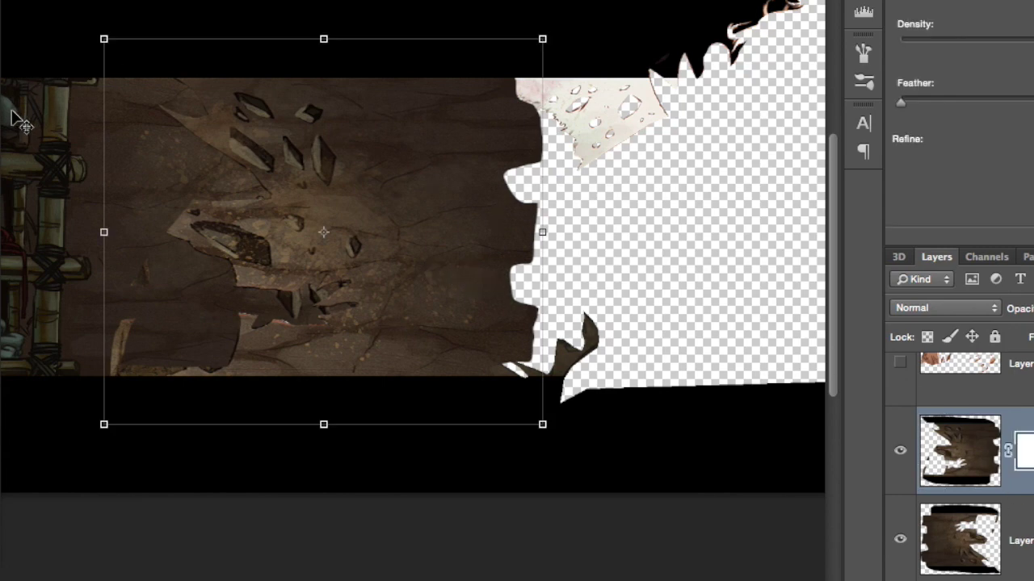
key(b)
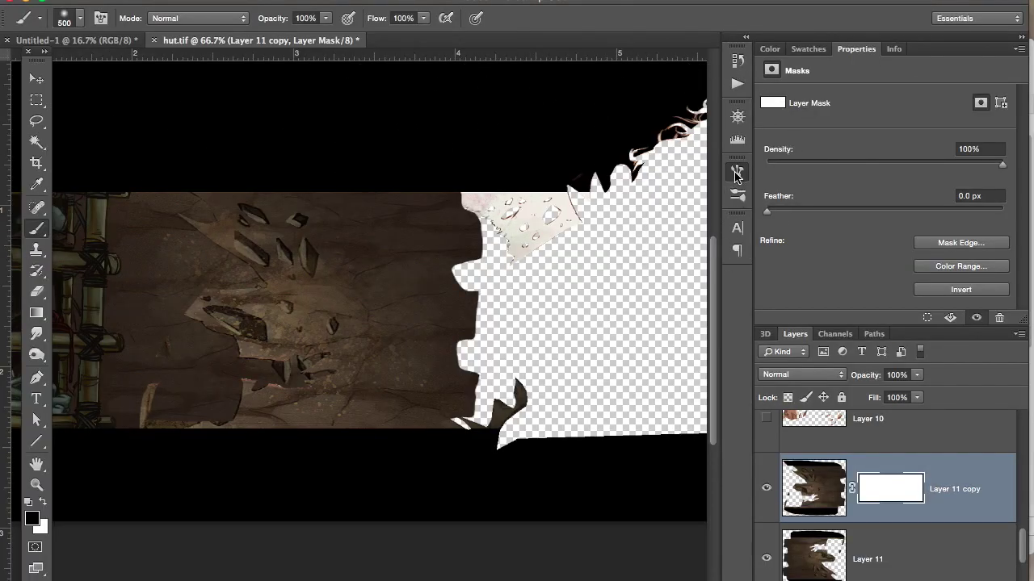
click(737, 174)
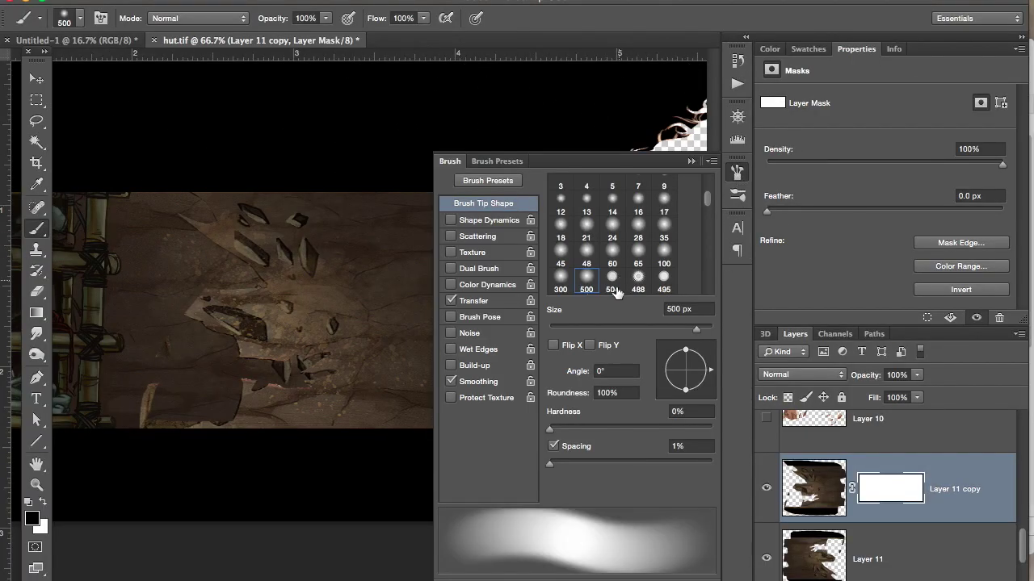
click(690, 161)
key([)
key([)
key([)
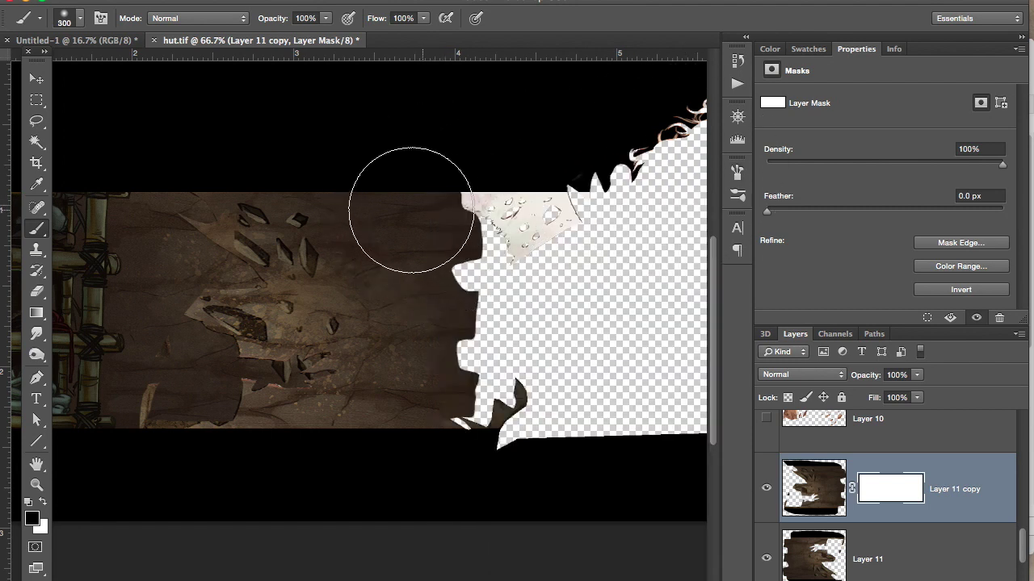
key(bracketleft)
key(bracketleft)
key(bracketleft)
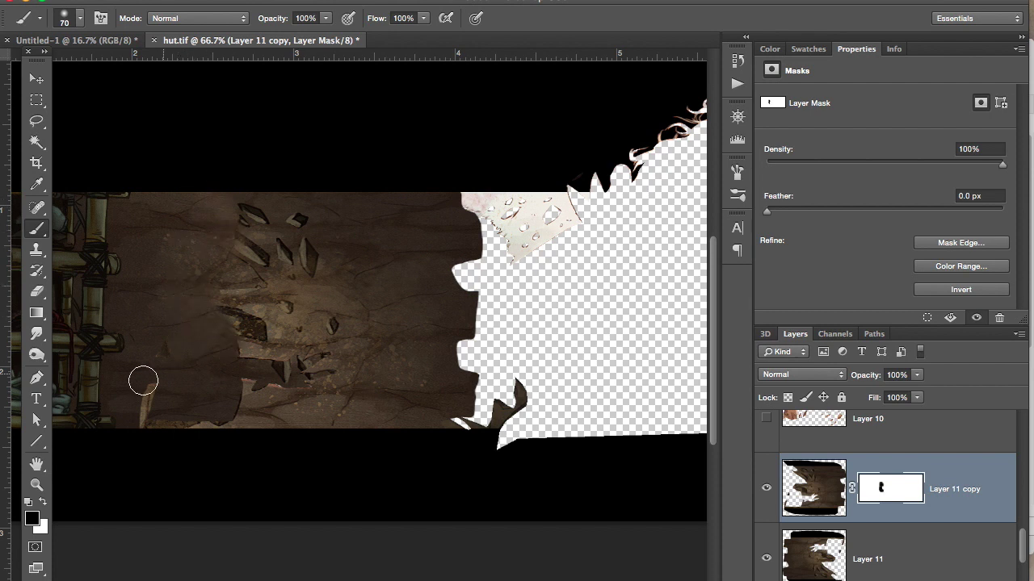
- Paint black on the Layer 11 copy mask to hide the broken plaster edges along the wall's lower part
mouse_move(142, 381)
mouse_down()
mouse_move(149, 431)
mouse_move(180, 394)
mouse_move(196, 428)
mouse_move(231, 407)
mouse_move(237, 377)
mouse_move(244, 420)
mouse_move(264, 391)
mouse_move(340, 430)
mouse_move(387, 393)
mouse_up()
click(767, 489)
click(767, 489)
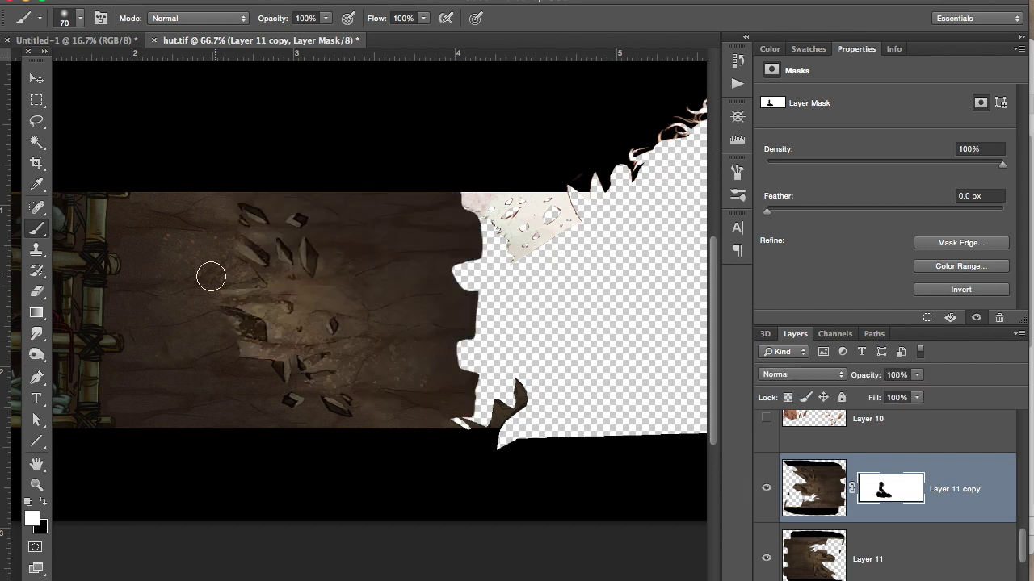
- Refine the Layer 11 copy mask around the central rock debris with alternating white and black strokes to blend both wall copies
key(x)
mouse_move(210, 277)
mouse_down()
mouse_move(241, 300)
mouse_move(263, 353)
mouse_move(298, 339)
mouse_up()
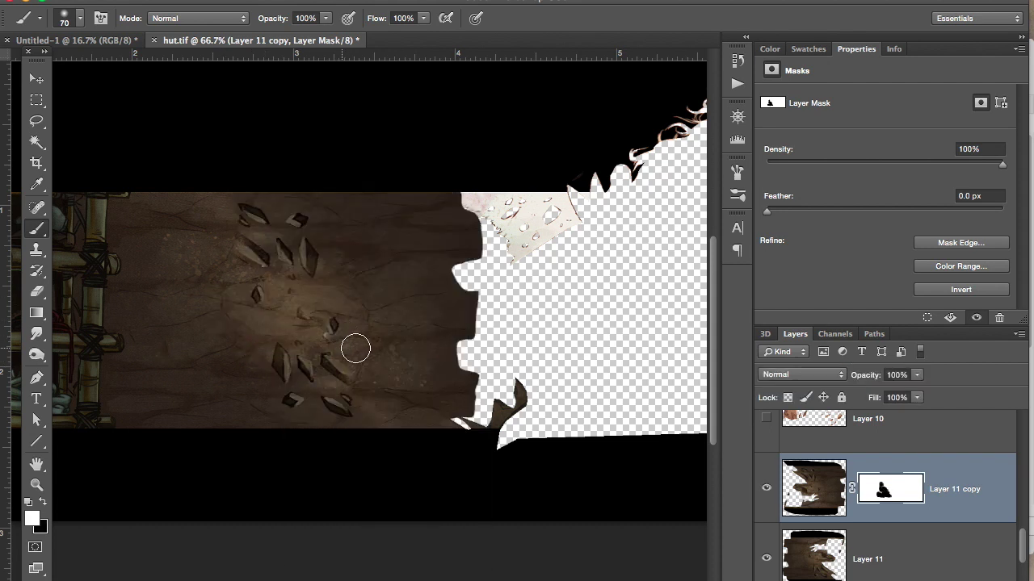
drag(287, 257, 263, 257)
key(x)
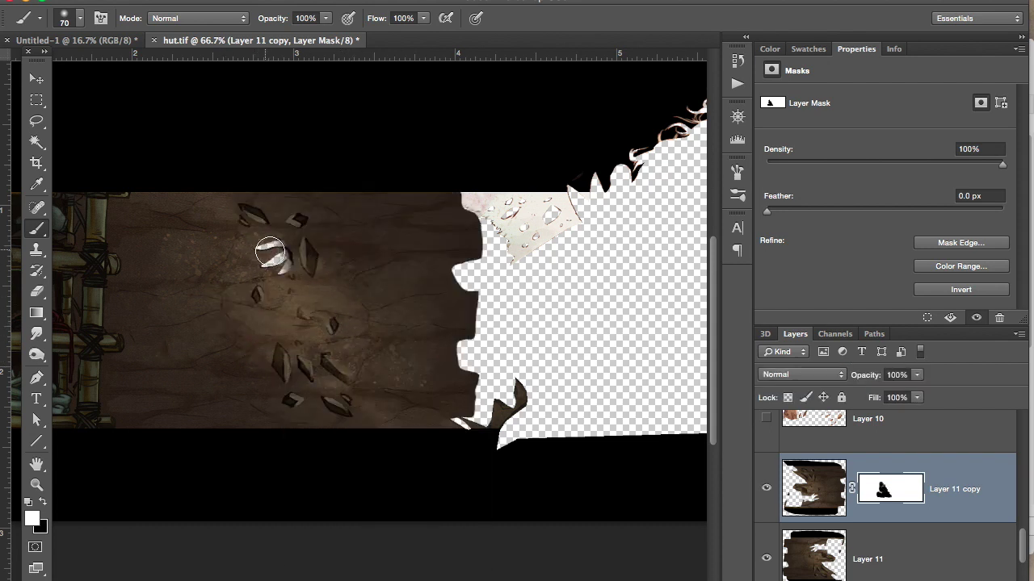
click(270, 252)
key(x)
mouse_move(253, 213)
mouse_down()
mouse_move(328, 218)
mouse_move(323, 256)
mouse_move(311, 239)
mouse_move(283, 263)
mouse_up()
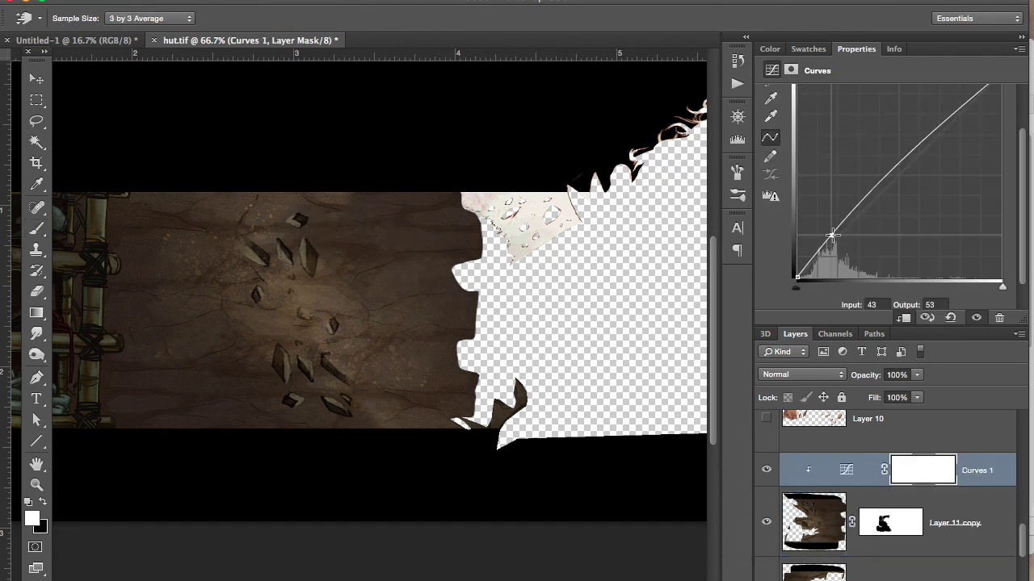
- Try to lighten the flipped wall copy by raising the curve of its clipped Curves adjustment
drag(831, 235, 806, 264)
drag(851, 213, 858, 202)
key(super+z)
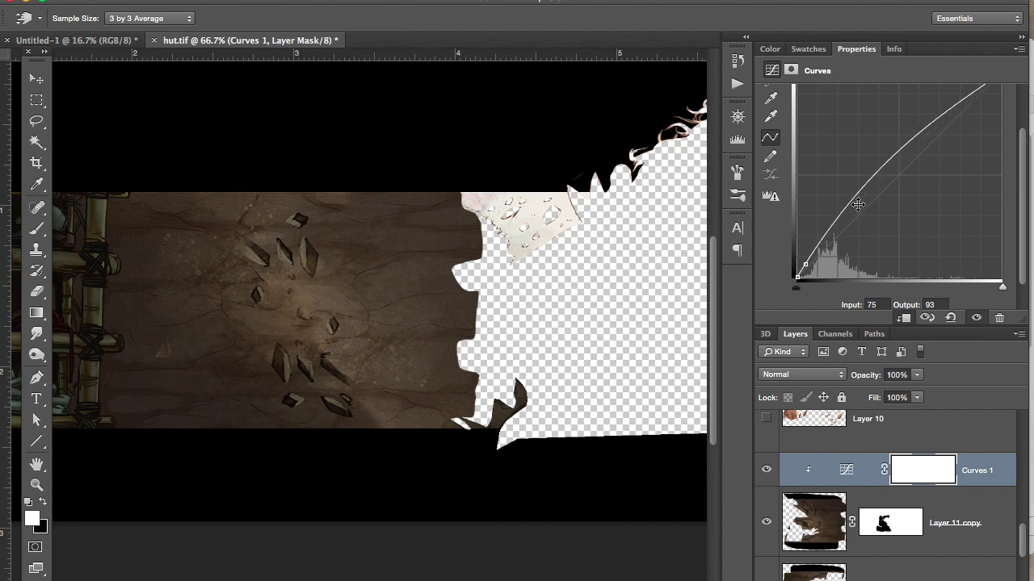
key(super+z)
key(super+alt+z)
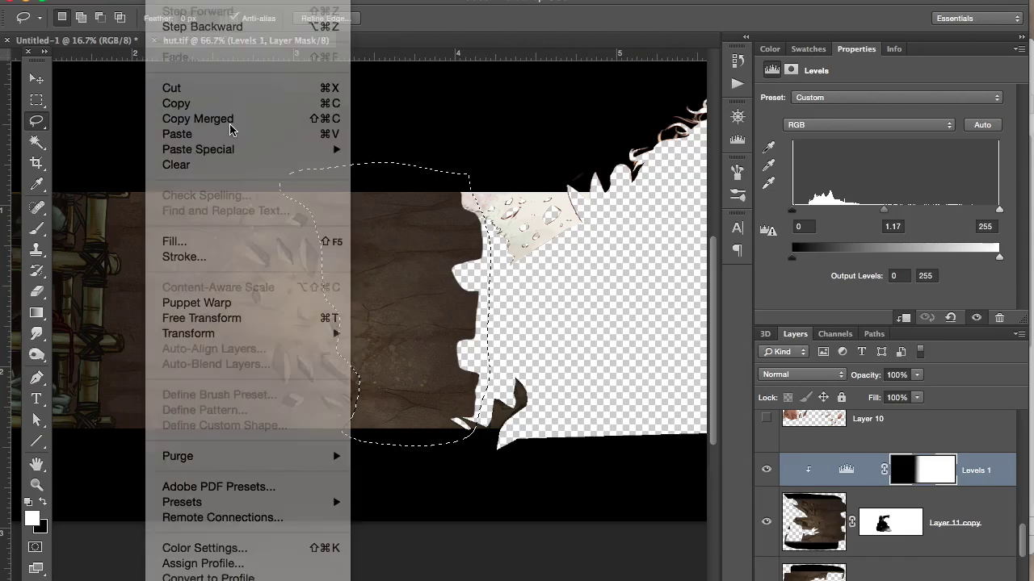
- Paste a merged copy of the lassoed wall area beside the cut-out as a new layer and move it left over the debris
key(super+d)
key(super+v)
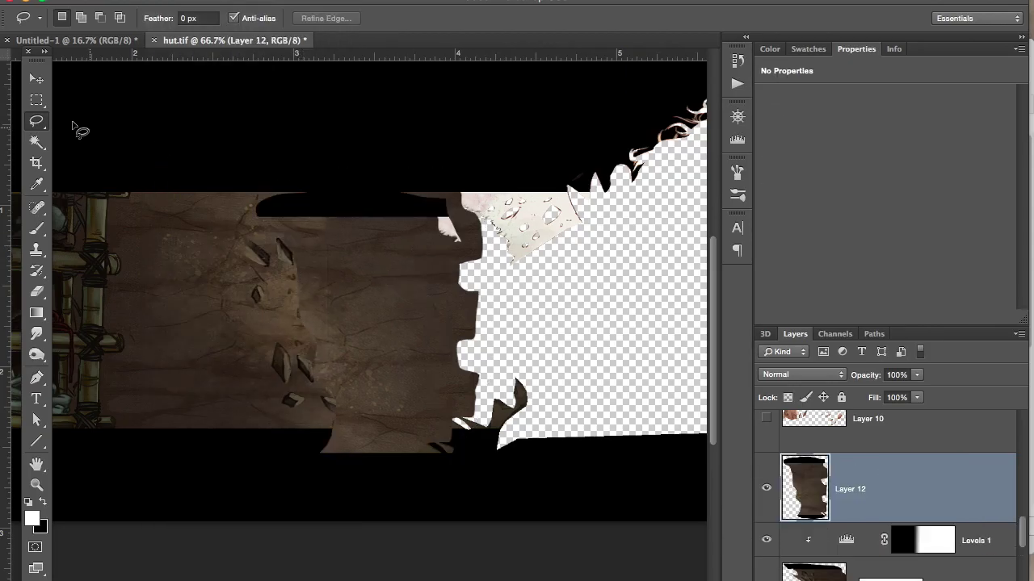
key(v)
drag(376, 253, 295, 224)
- Flip Layer 12 horizontally and shift it right to cover the remaining rock debris on the wall
click(162, 2)
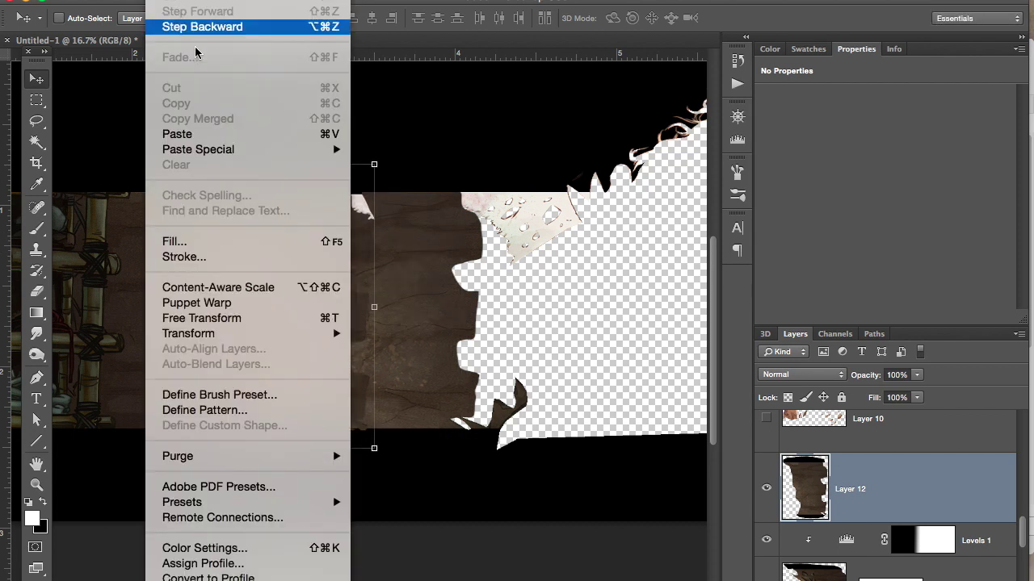
mouse_move(273, 335)
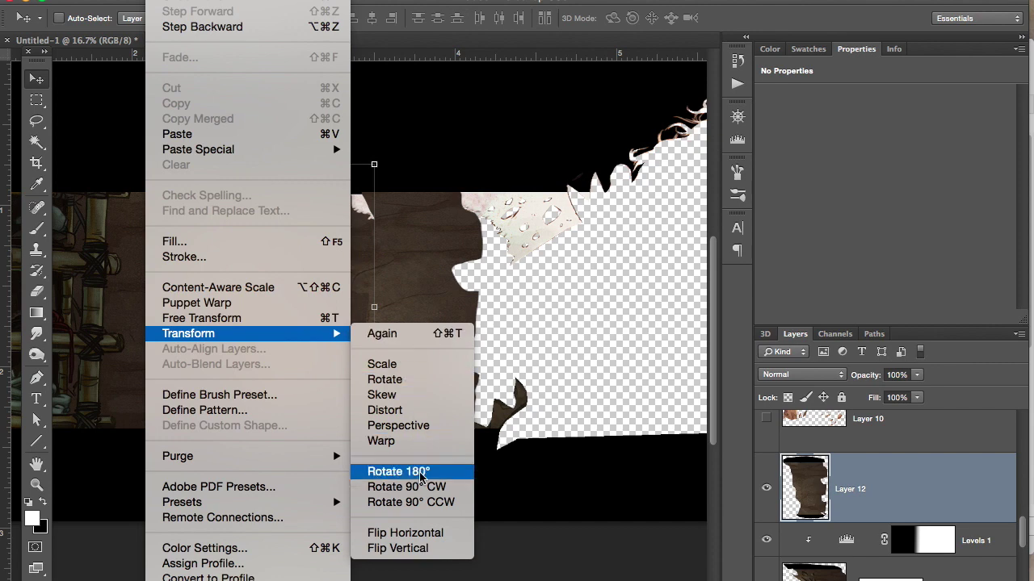
click(406, 533)
drag(321, 327, 382, 324)
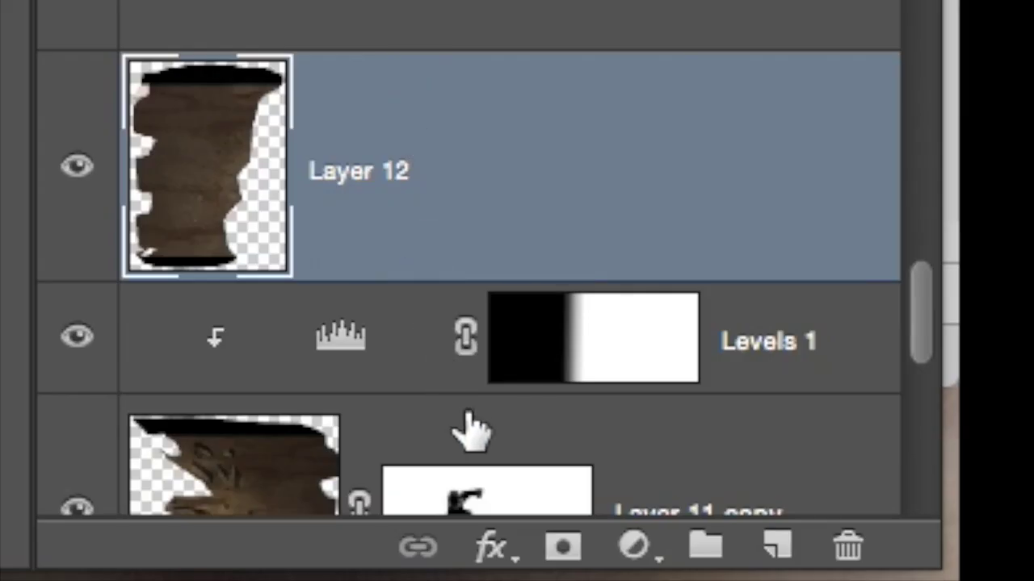
- Add a layer mask to Layer 12 and paint out its hard edges to blend the patch into the wall
click(563, 548)
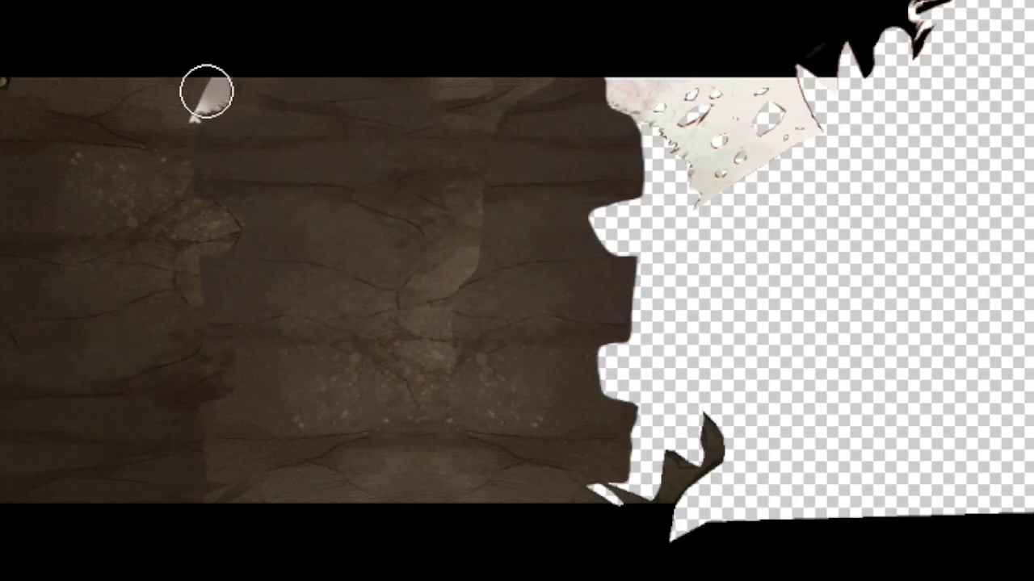
drag(130, 92, 151, 73)
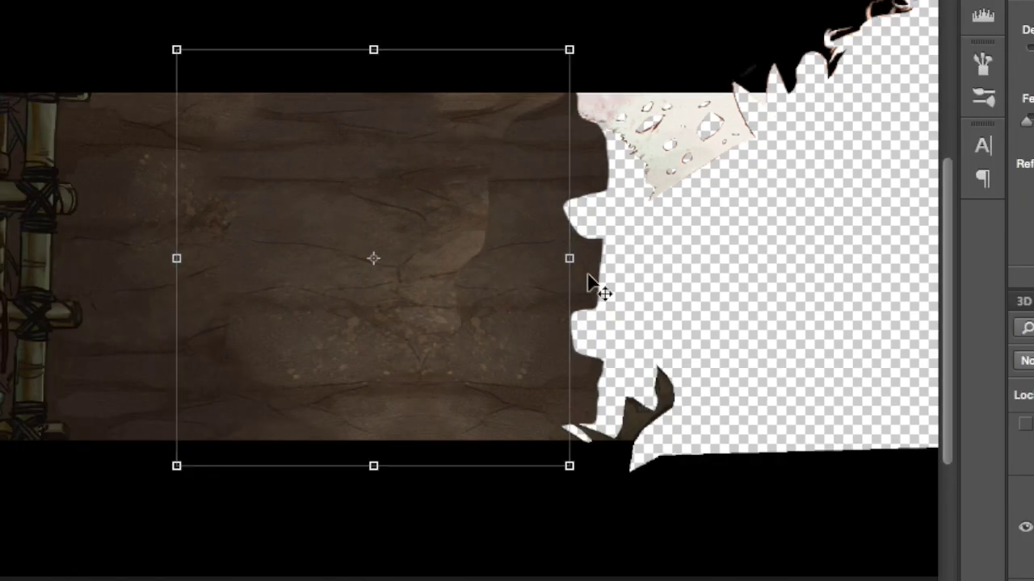
key(Return)
drag(485, 202, 523, 285)
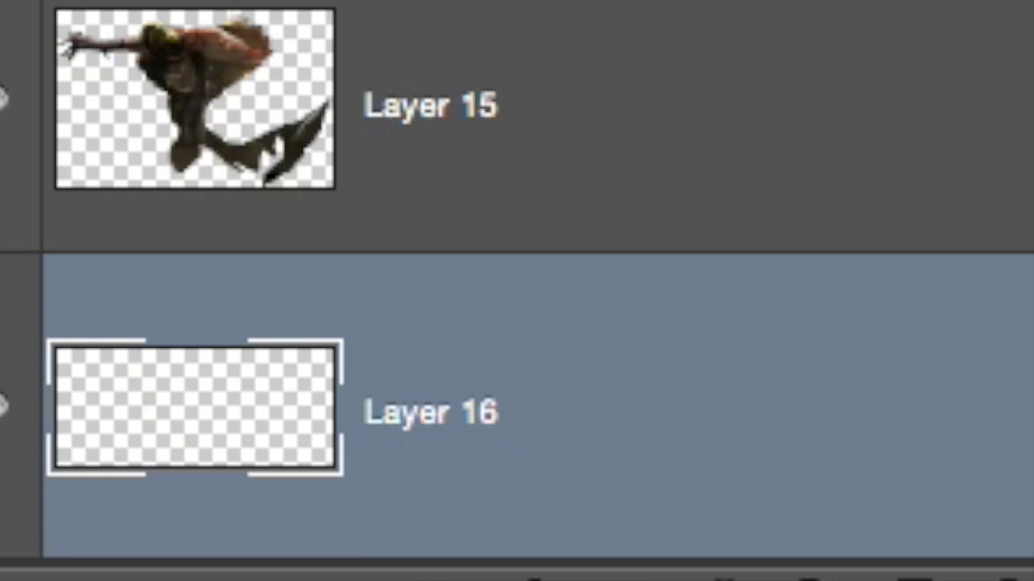
- Lasso the knife blade's missing edge on Layer 16 and brush away the light speckles beside the filled blade
drag(498, 173, 434, 380)
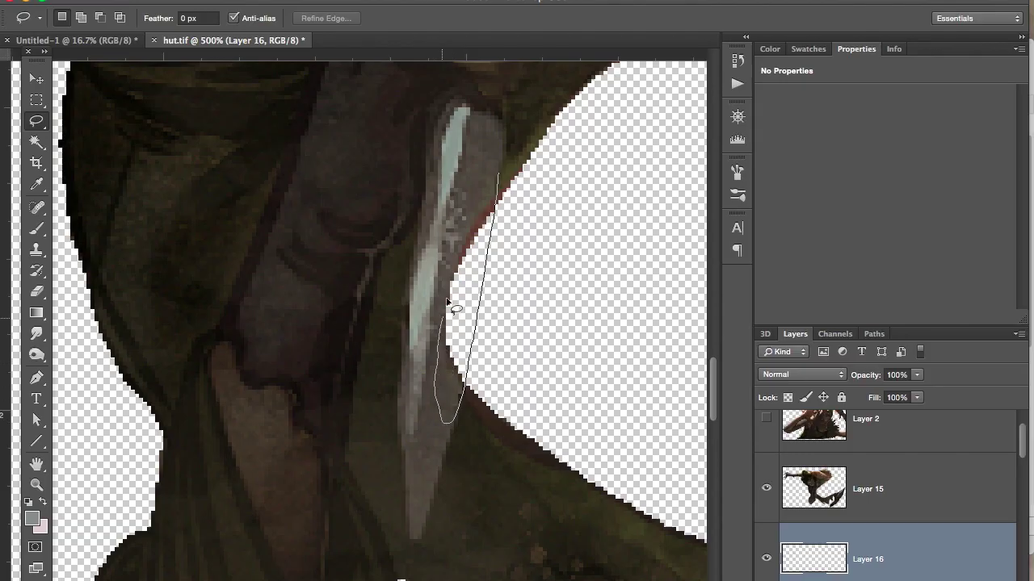
drag(476, 180, 496, 171)
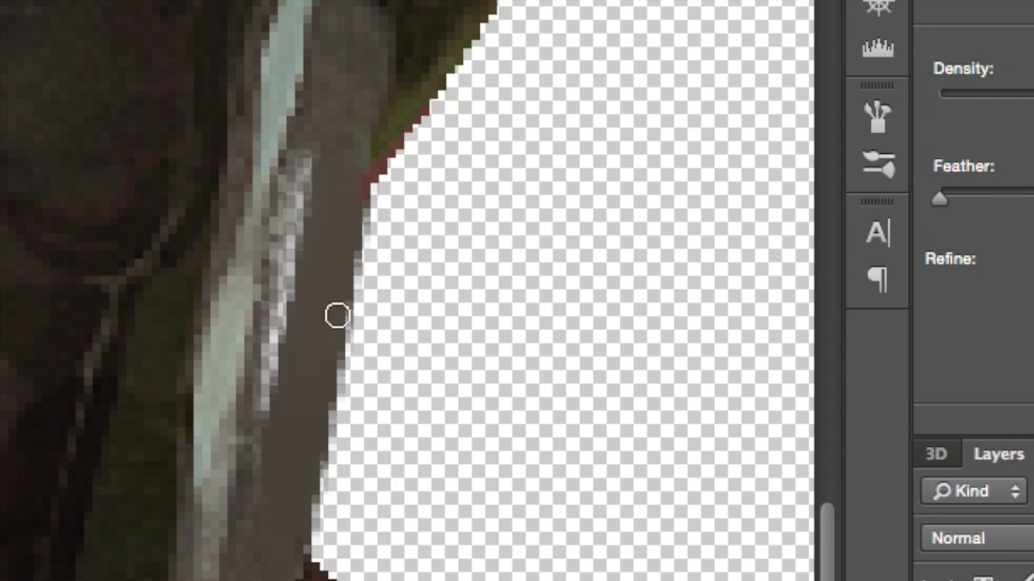
mouse_move(300, 186)
mouse_down()
mouse_move(299, 170)
mouse_move(300, 196)
mouse_up()
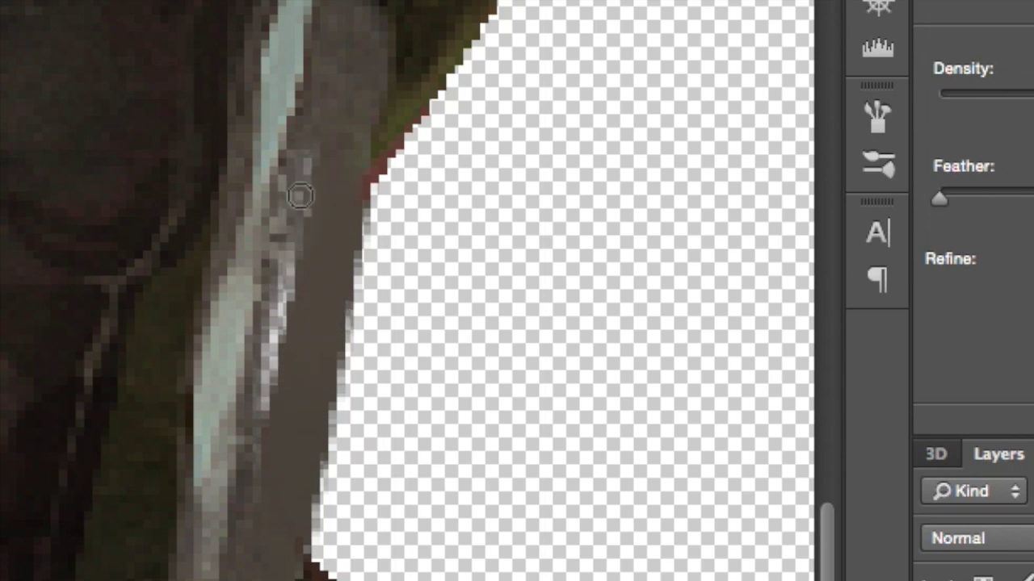
mouse_move(279, 304)
mouse_down()
mouse_move(278, 327)
mouse_move(293, 210)
mouse_up()
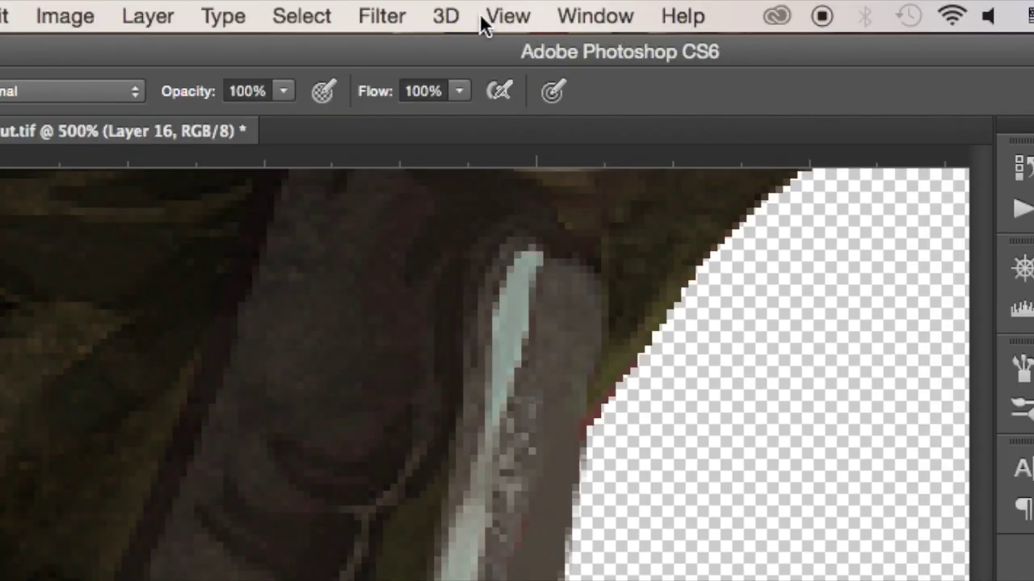
- Apply the Add Noise filter to the blade fill on Layer 16 with an amount of 2%
click(391, 18)
mouse_move(684, 409)
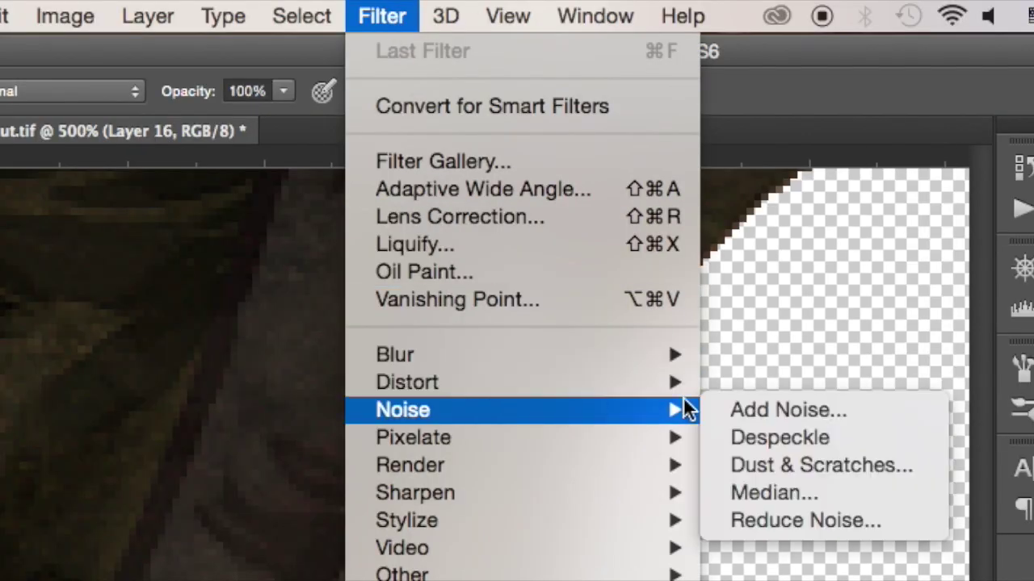
click(771, 413)
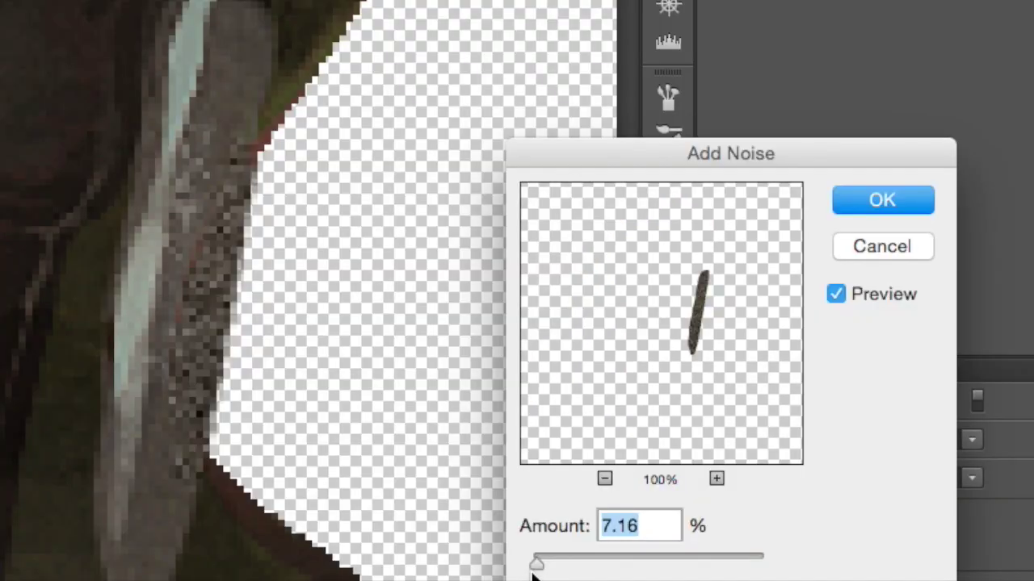
text(2)
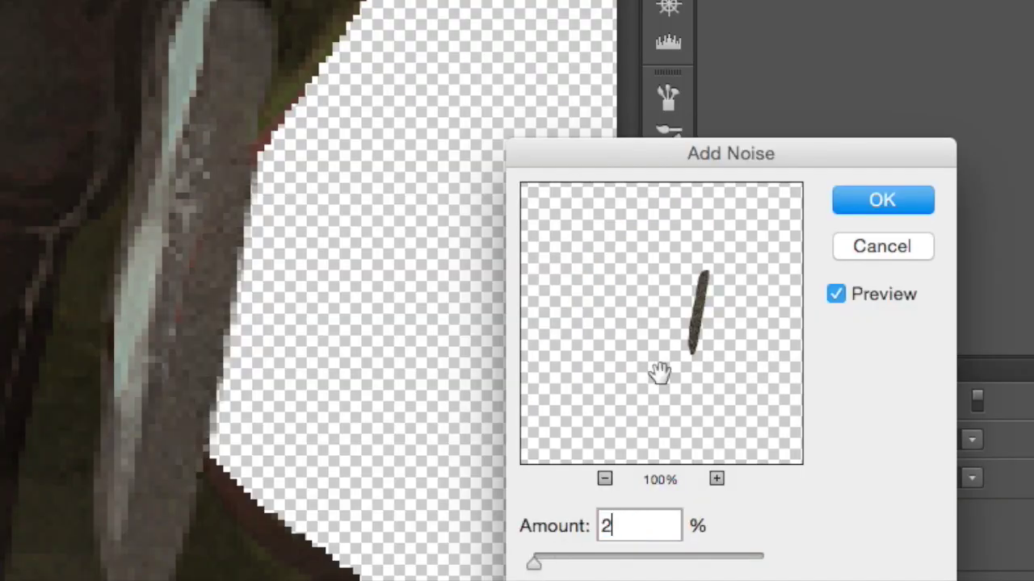
click(858, 198)
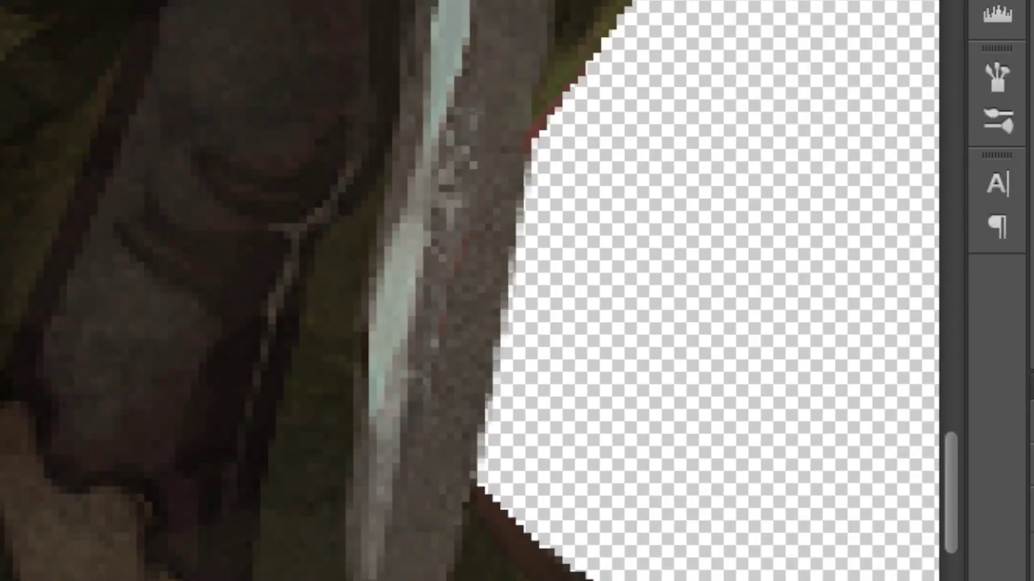
- Free-transform the blade fill on Layer 16 to fit it against the knife's painted edge
key(ctrl+t)
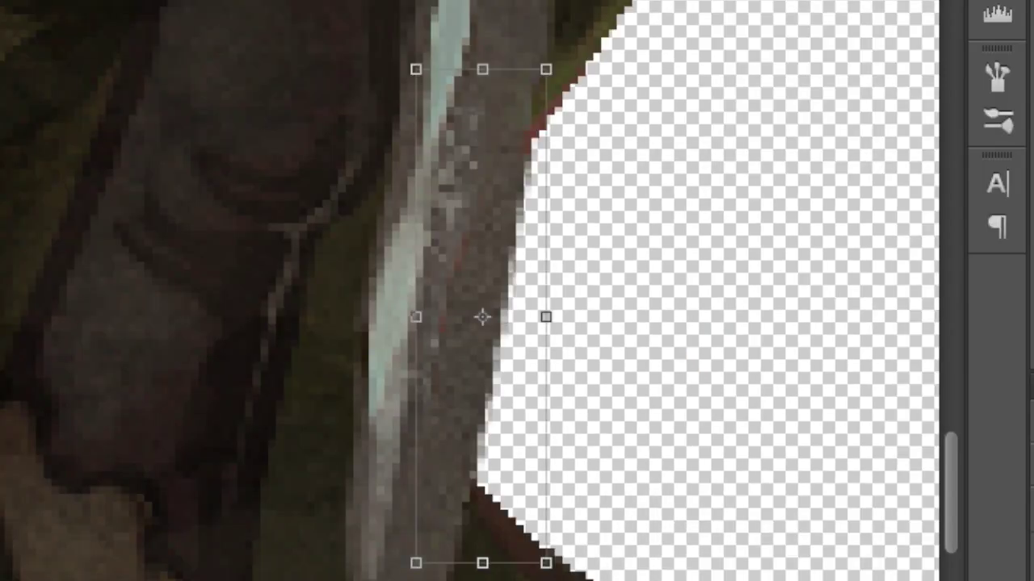
drag(401, 315, 377, 318)
key(ctrl+z)
drag(380, 571, 408, 514)
key(Return)
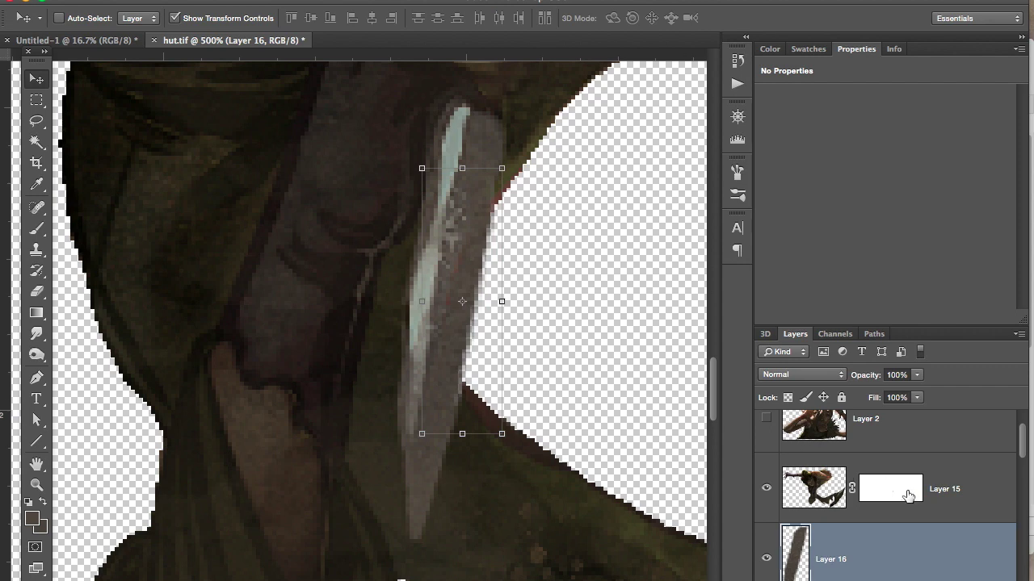
- Select Layer 15's mask for touch-up with the Brush tool, and apply the mask to the layer
click(908, 496)
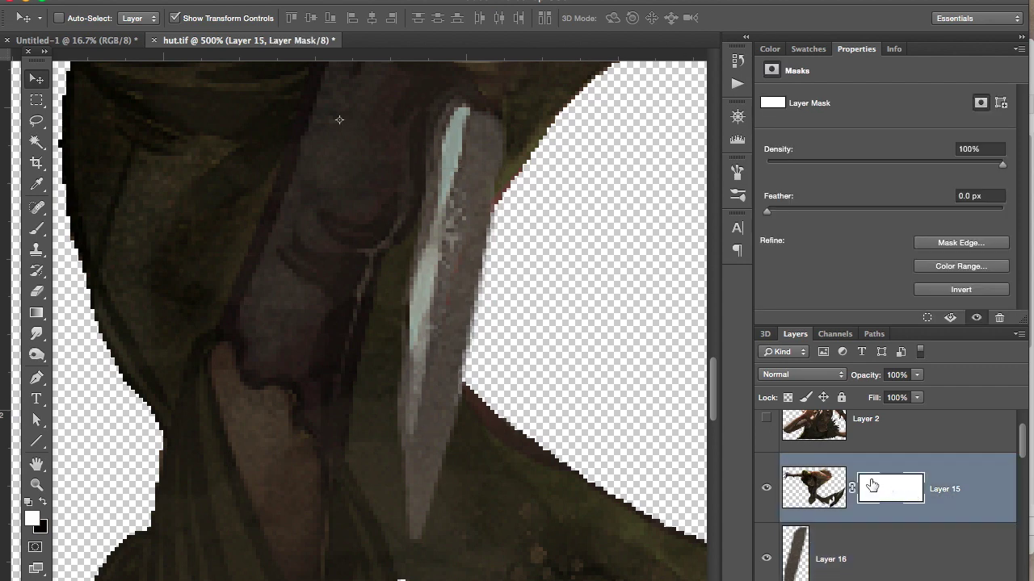
click(37, 230)
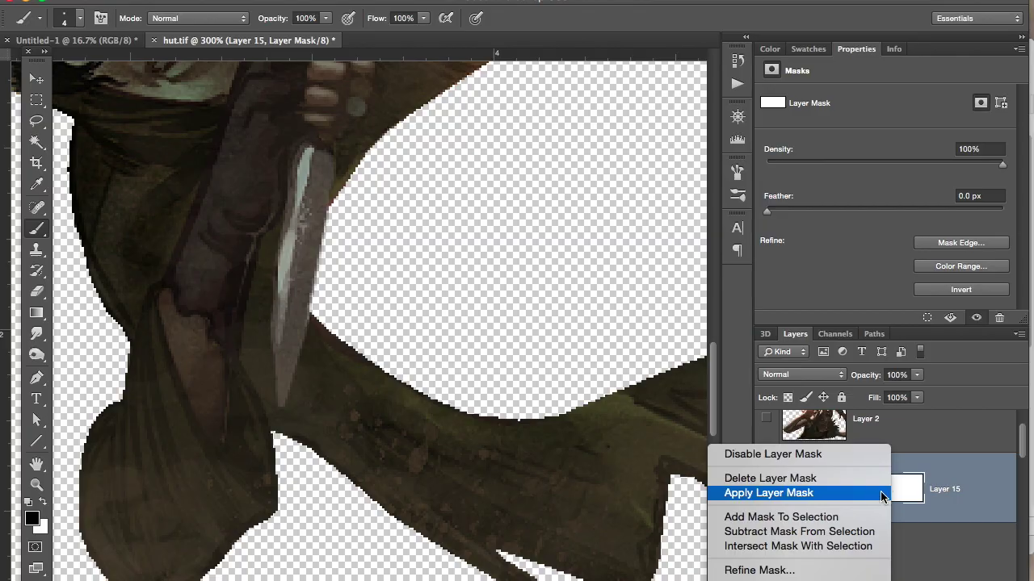
click(862, 493)
right_click(862, 494)
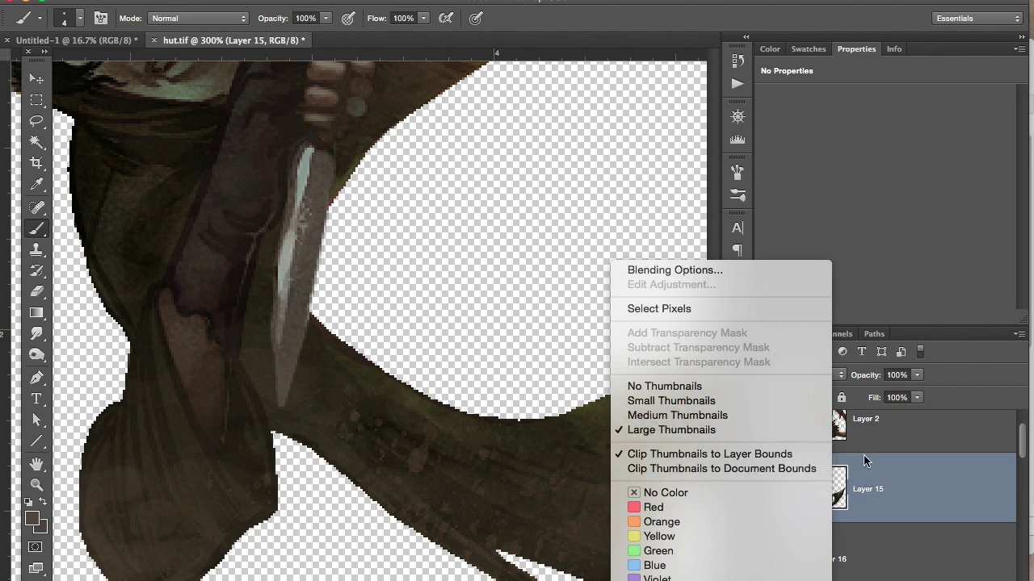
click(951, 490)
right_click(950, 490)
click(884, 388)
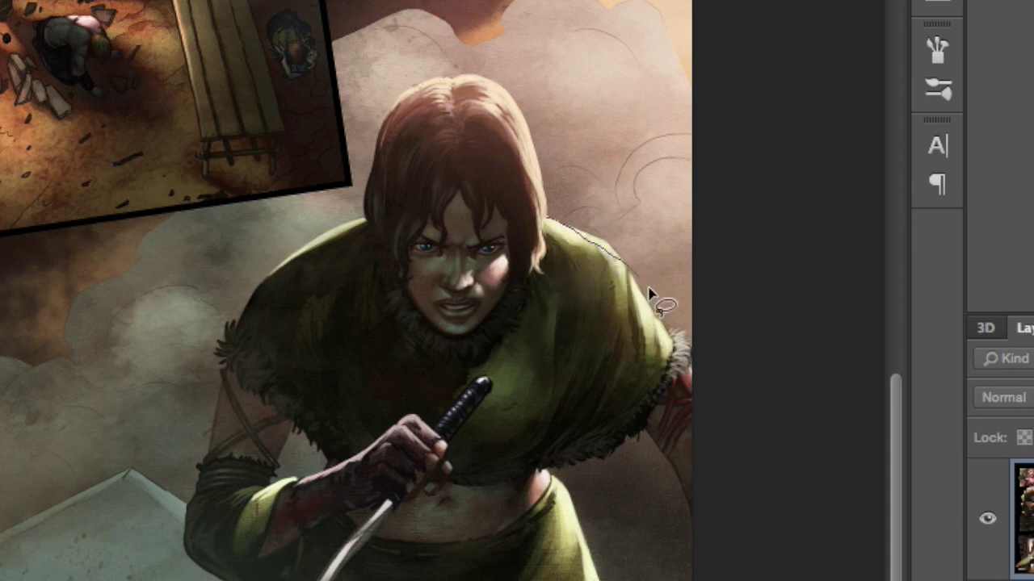
- Copy the green cape from the knife-wielding woman in the other artwork, and free-transform the pasted piece to fit behind Layer 16's crouching figure
mouse_move(650, 294)
mouse_down()
mouse_move(604, 454)
mouse_move(479, 493)
mouse_move(290, 427)
mouse_move(223, 373)
mouse_move(276, 262)
mouse_move(352, 204)
mouse_move(488, 327)
mouse_up()
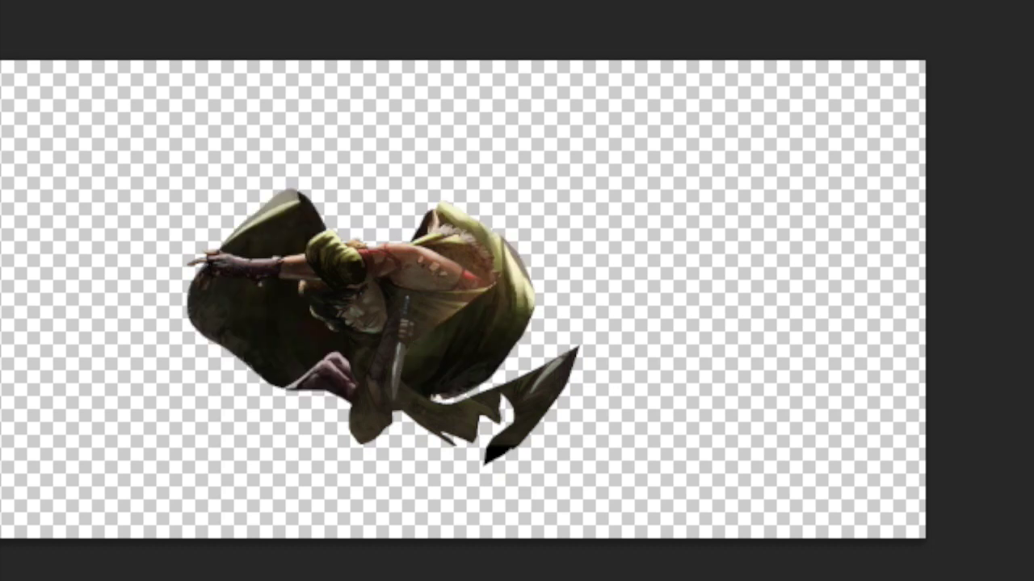
key(ctrl+t)
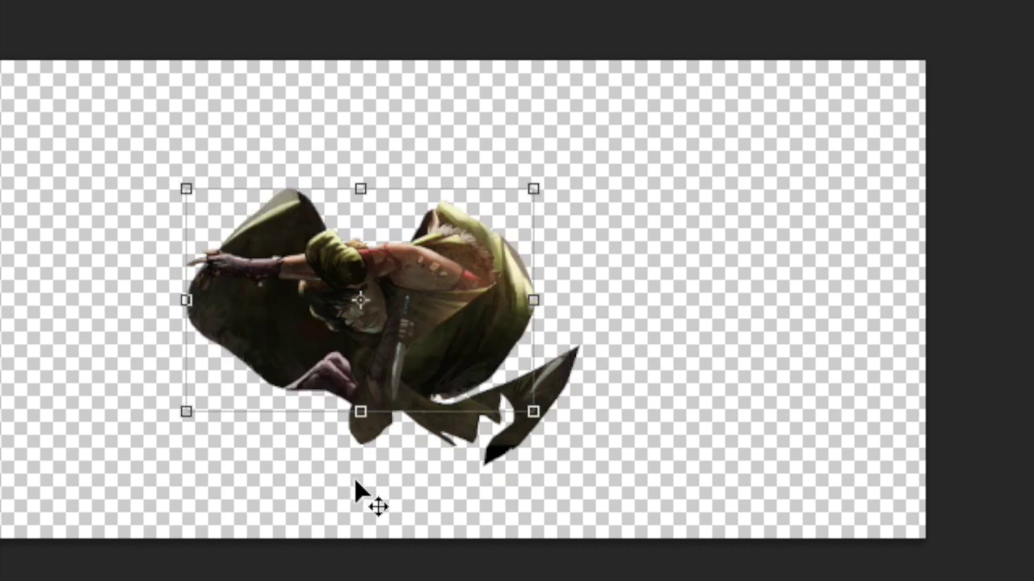
drag(361, 444, 506, 363)
drag(452, 214, 576, 245)
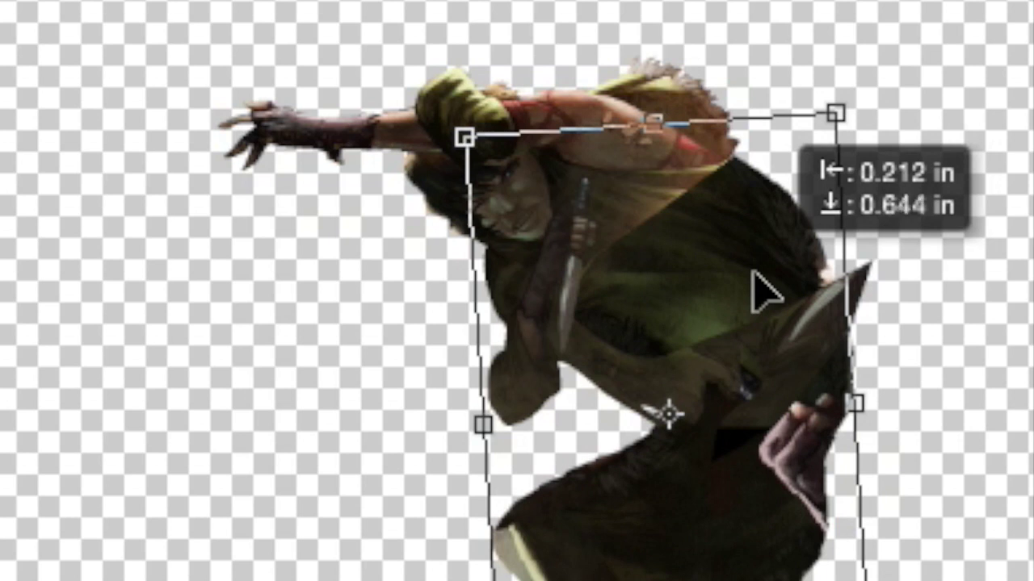
mouse_move(763, 292)
mouse_down()
mouse_move(751, 296)
mouse_move(761, 287)
mouse_up()
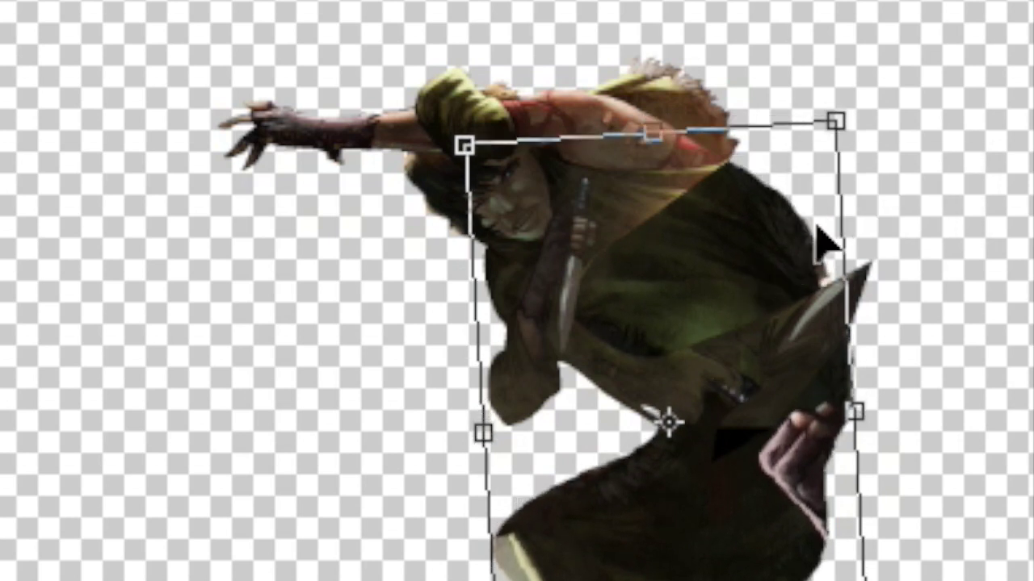
drag(827, 127, 891, 114)
key(Return)
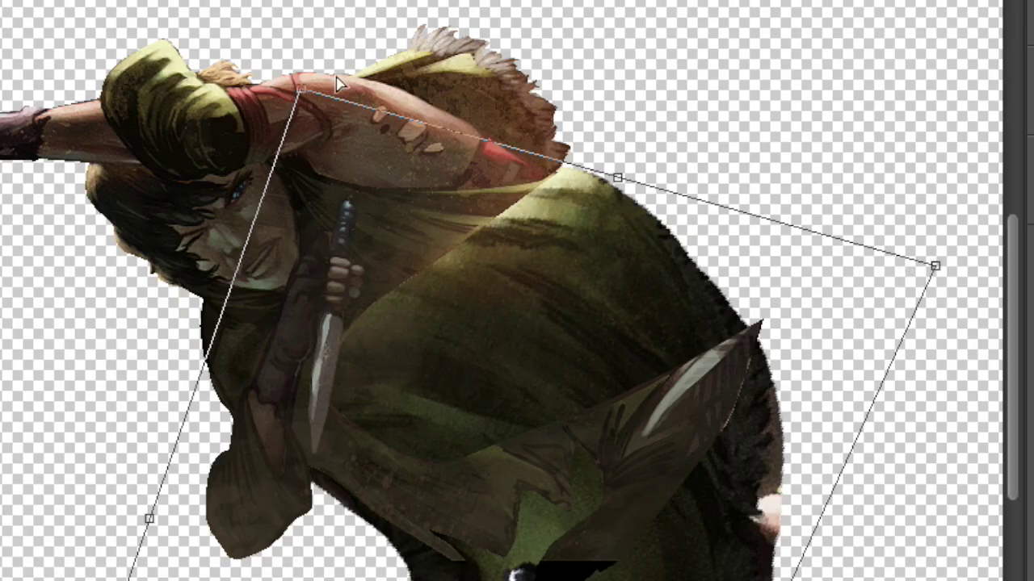
- Distort the pasted cape piece by its upper corners to follow the crouching figure's shoulder and back
drag(296, 89, 229, 118)
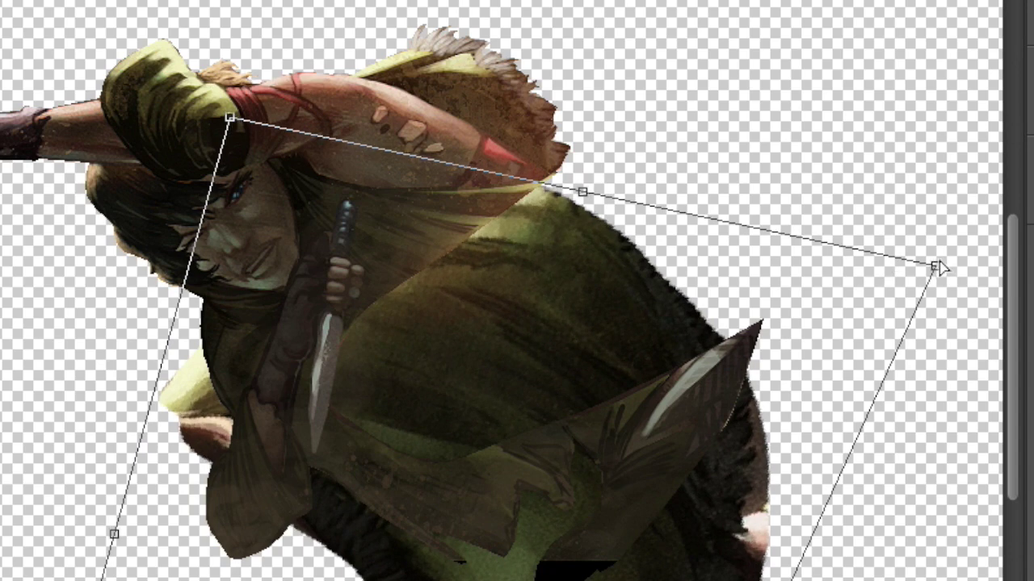
drag(940, 267, 975, 231)
key(Return)
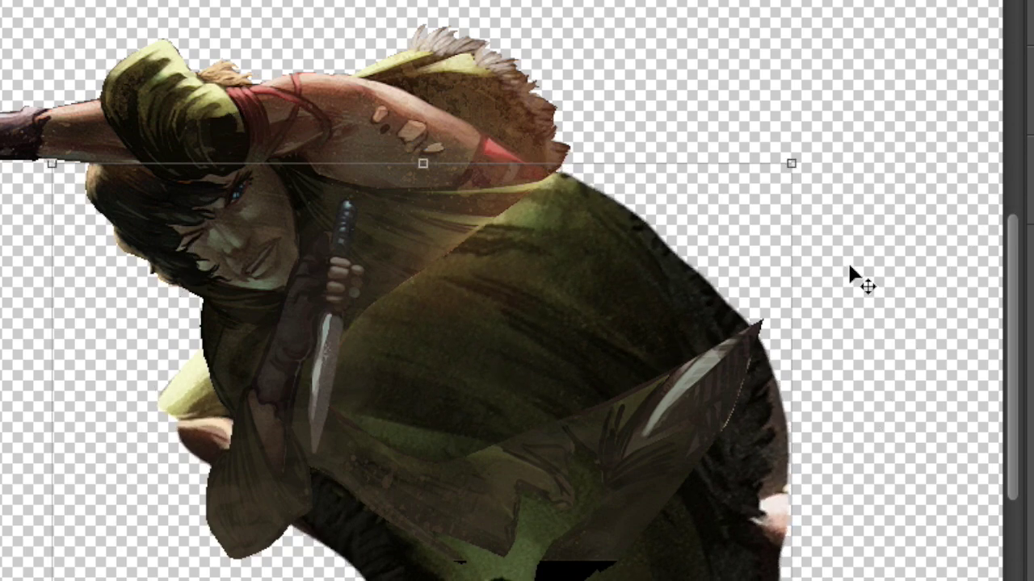
drag(884, 360, 889, 267)
- Lasso the torn cloth scraps overlapping the borrowed cape on Layer 16, delete them, and deselect
key(l)
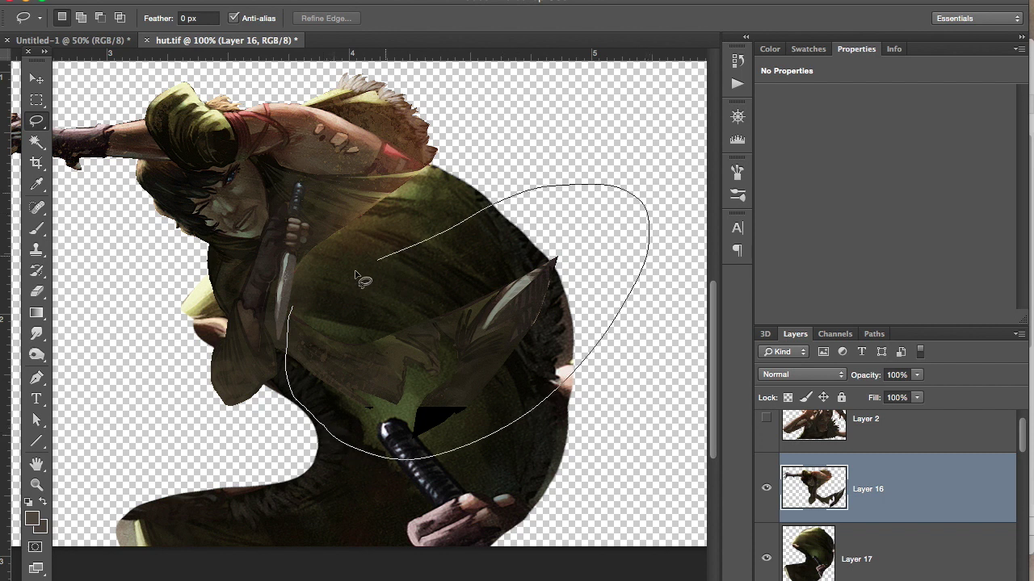
drag(355, 274, 338, 292)
key(Delete)
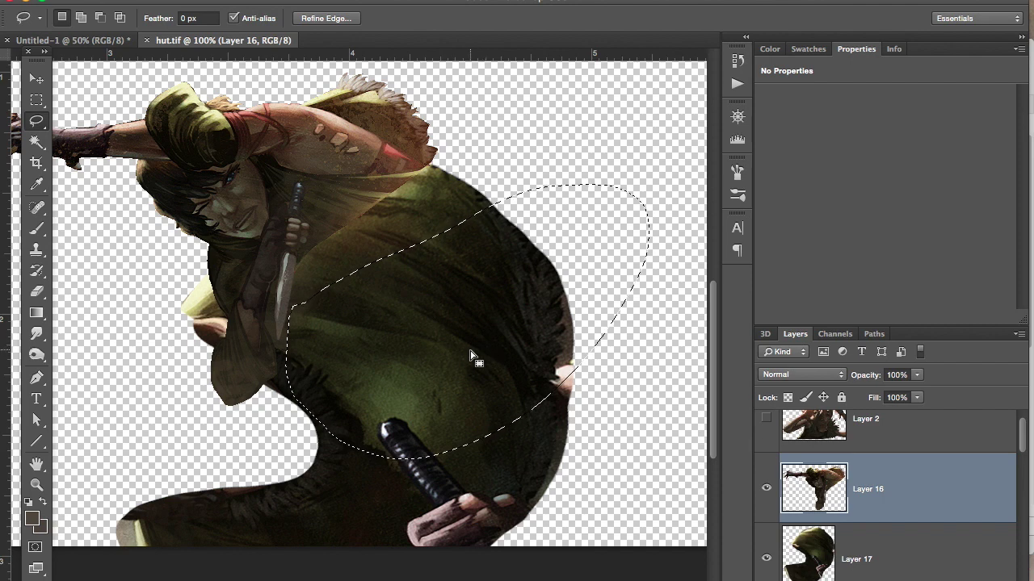
key(ctrl+d)
- Lasso the lower part of the borrowed cape on Layer 17, including the knife handle and hand, and delete it
drag(465, 360, 414, 291)
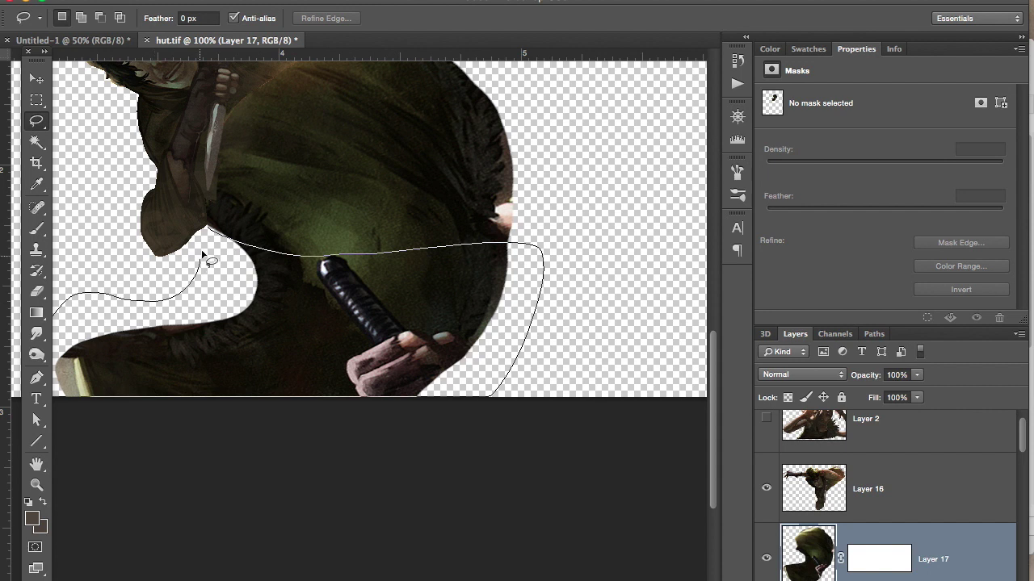
drag(217, 215, 222, 212)
key(Delete)
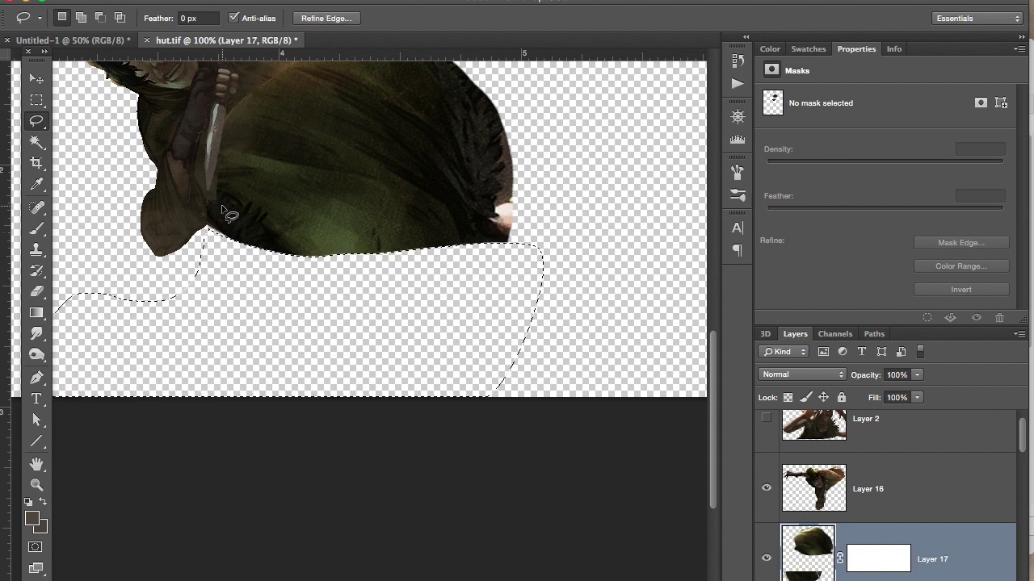
drag(449, 260, 486, 426)
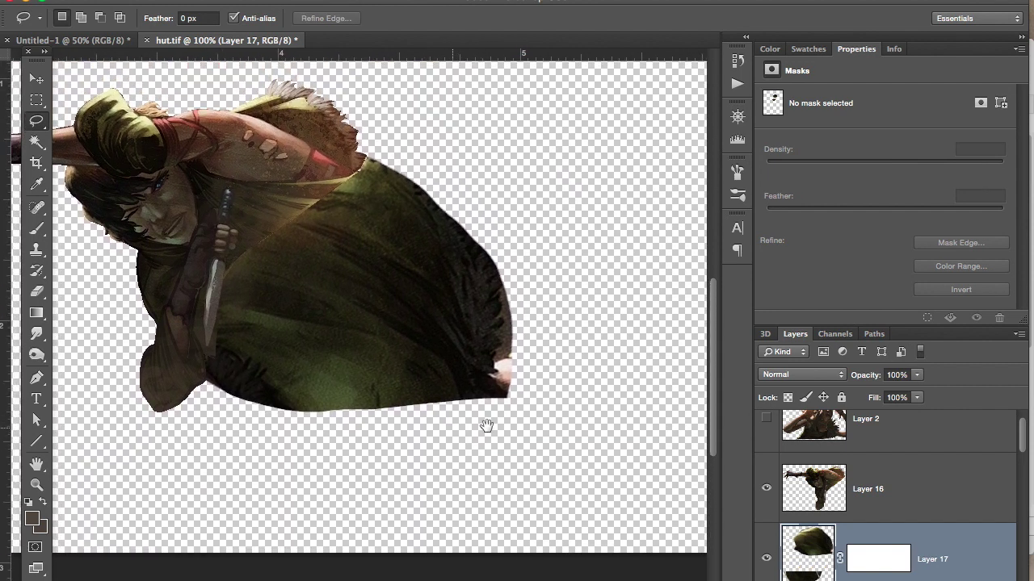
- Add a layer mask to Layer 16 and brush it in black to blend the figure's torso into the borrowed cape
click(832, 488)
click(898, 579)
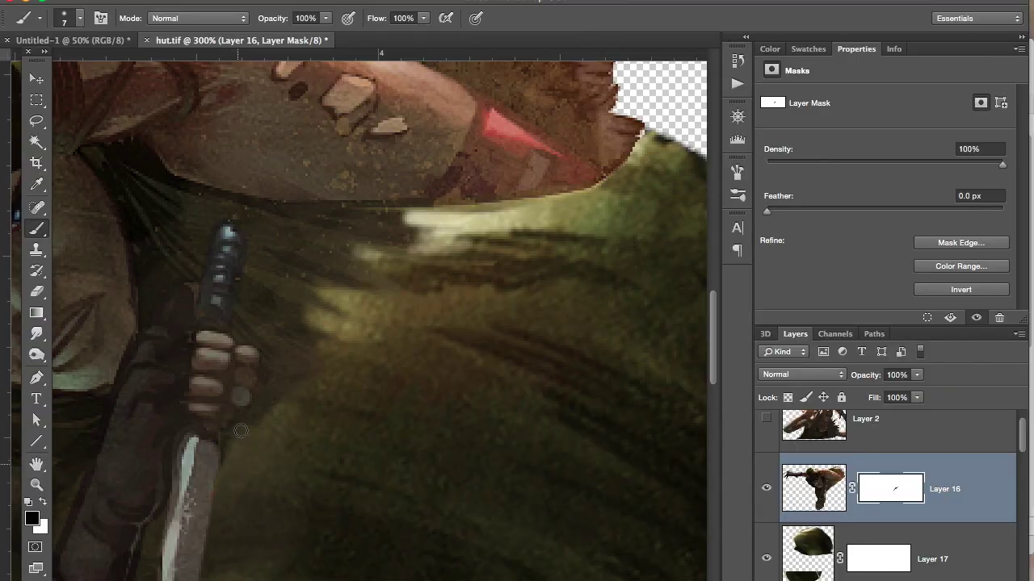
key(x)
key(ctrl+minus)
key(ctrl+minus)
key(ctrl+minus)
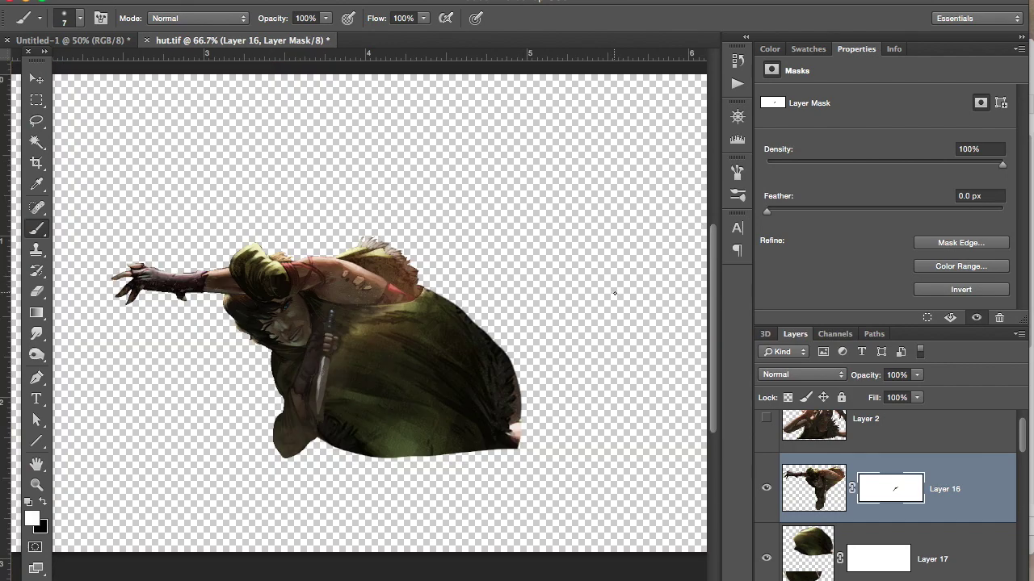
- Toggle Layer 2's visibility to check how the completed crouching figure sits behind the foreground woman
click(767, 422)
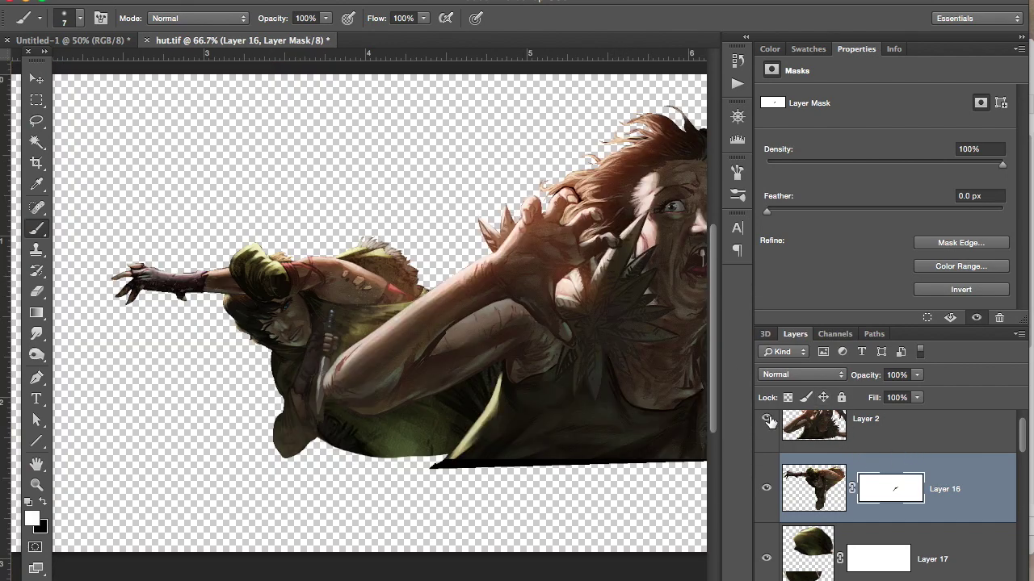
click(771, 417)
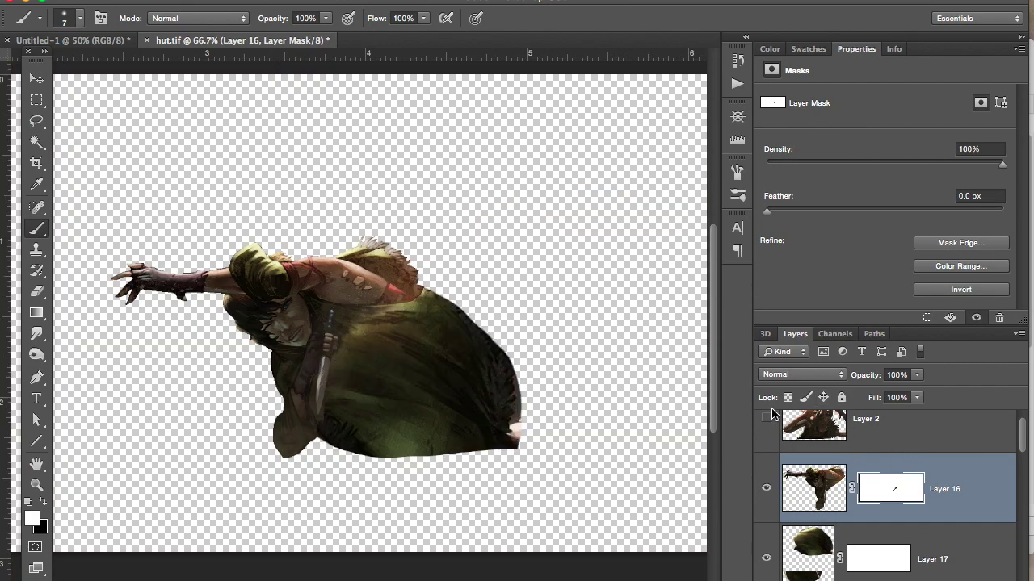
click(770, 416)
click(768, 418)
click(768, 420)
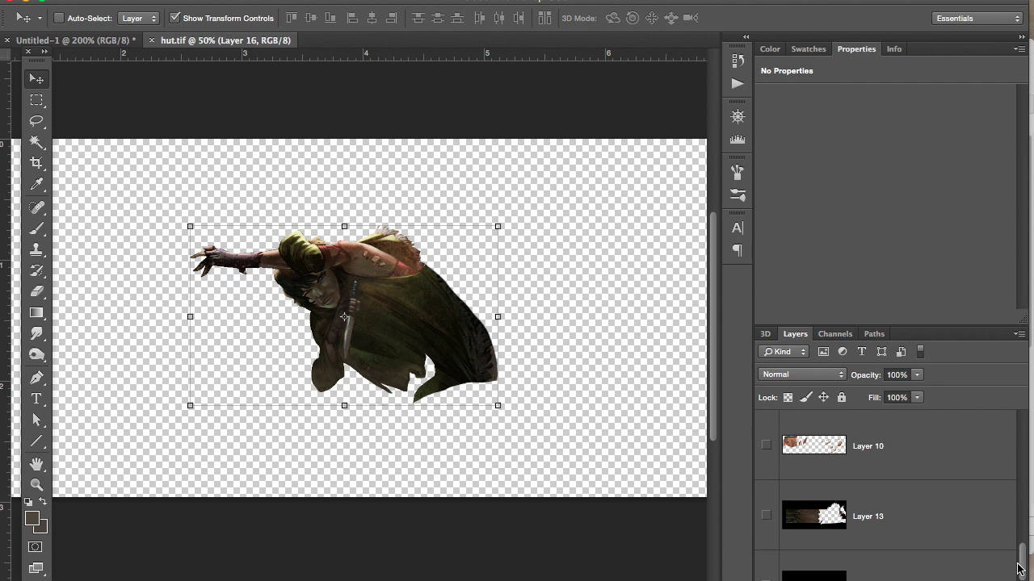
- Show Layer 13's wall background and move Layer 16's crouching figure slightly down and to the right within the panel
scroll(1019, 569, down, 2)
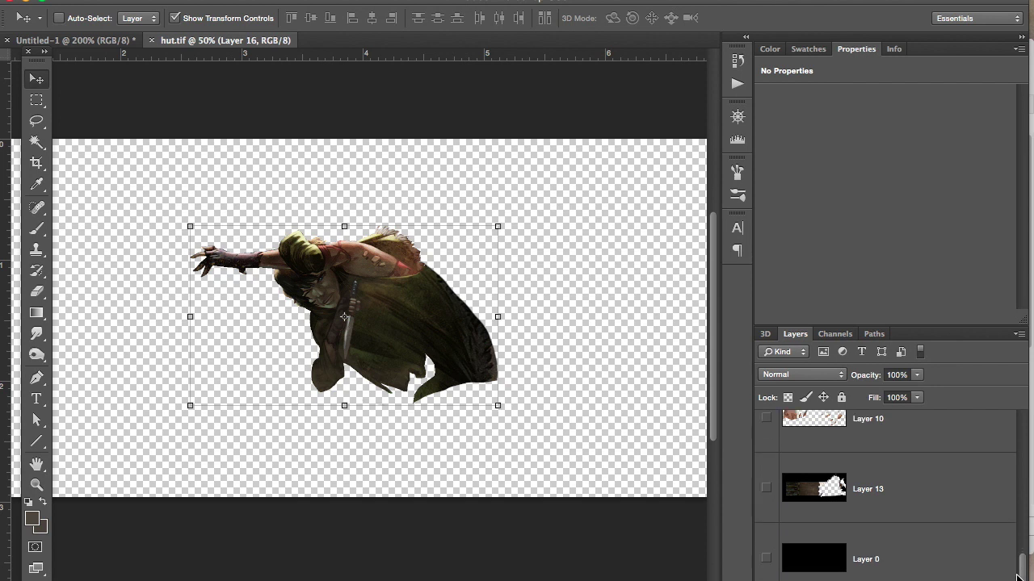
click(767, 490)
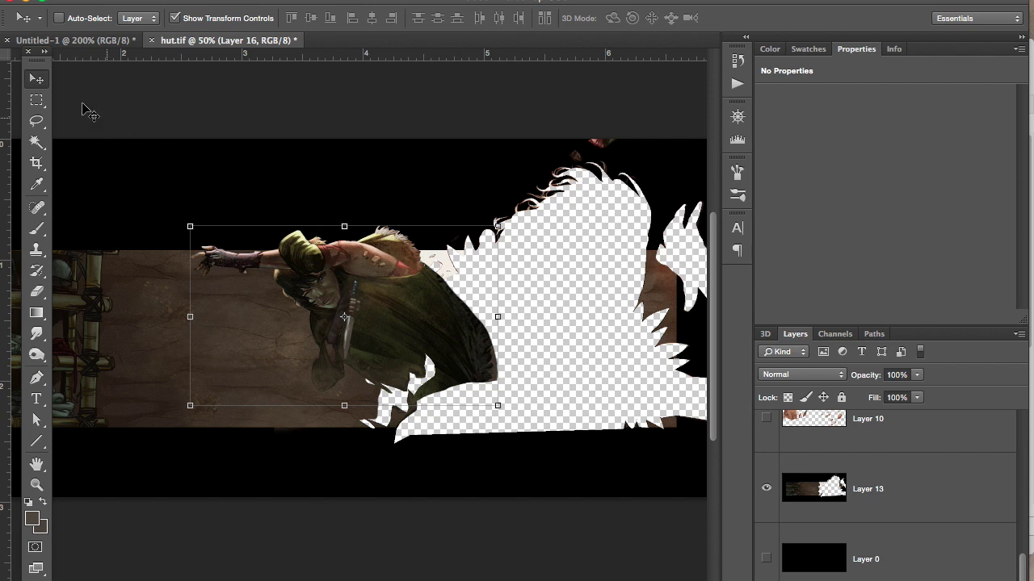
drag(406, 316, 525, 355)
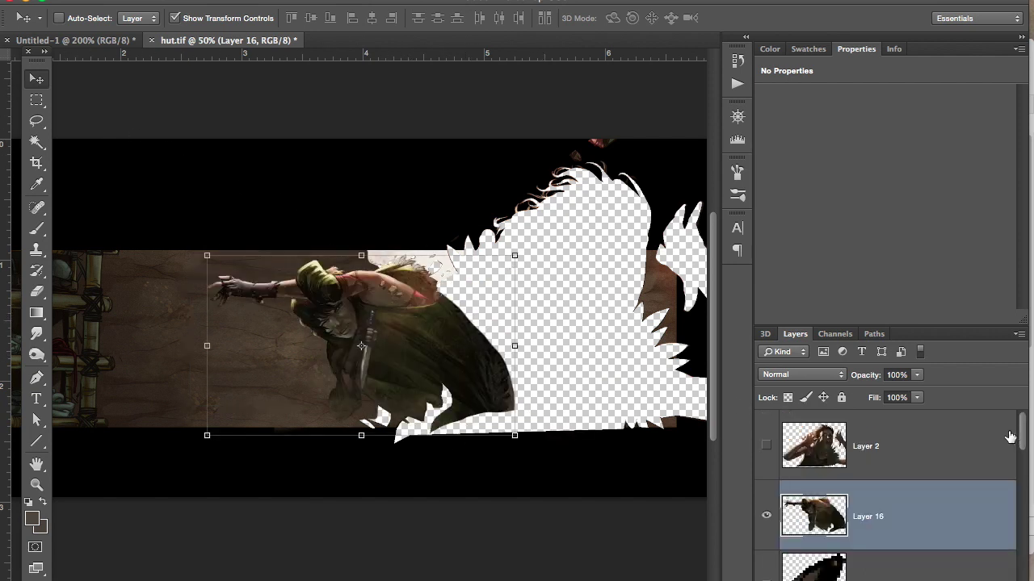
- Load the foreground woman's outline as a selection from Layer 2, and make that layer active and visible
click(811, 444)
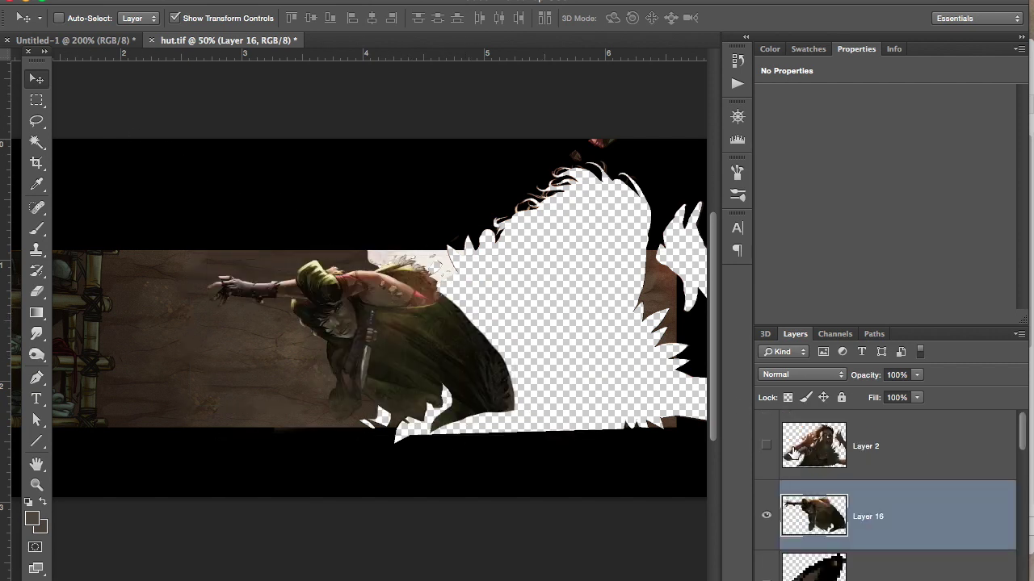
click(767, 444)
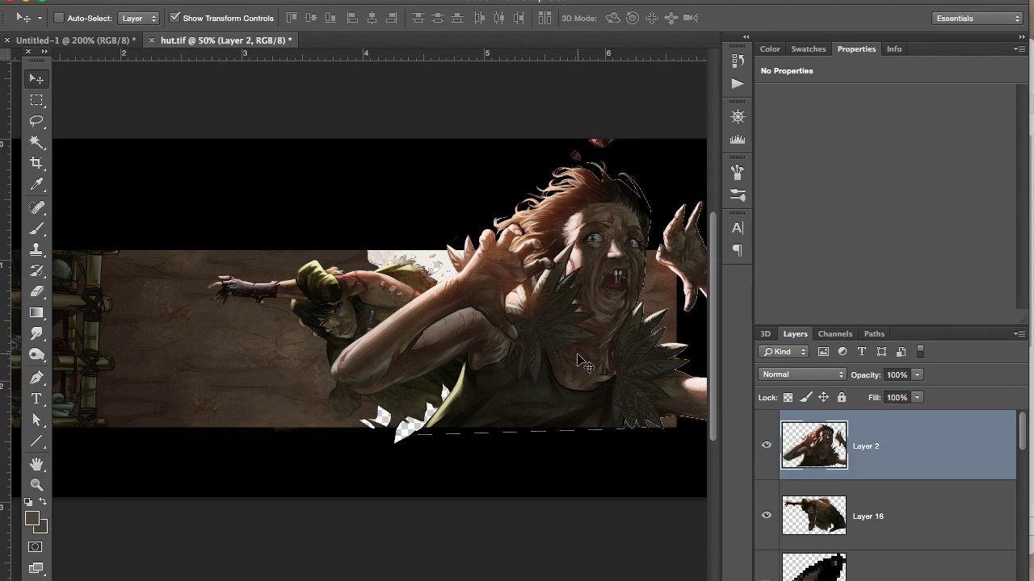
drag(594, 361, 537, 361)
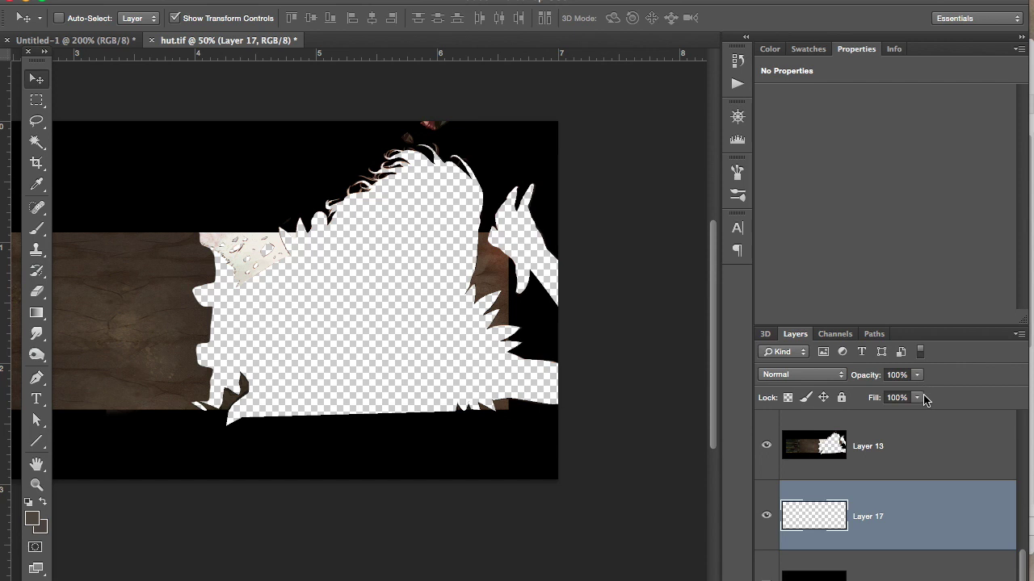
- Marquee-select a clean rectangular section of the wall on Layer 13 and copy it to a new layer
drag(453, 326, 611, 341)
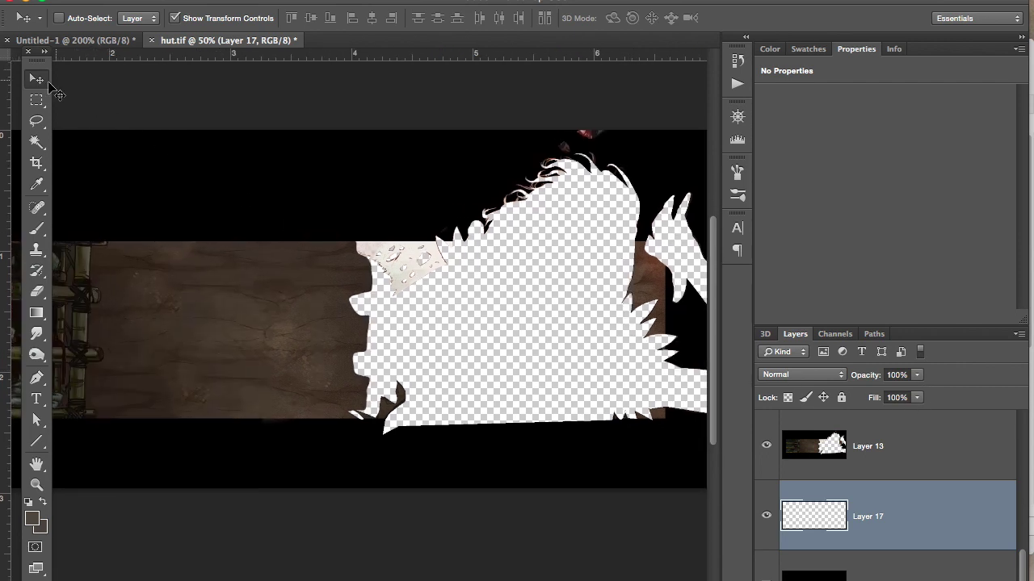
click(36, 99)
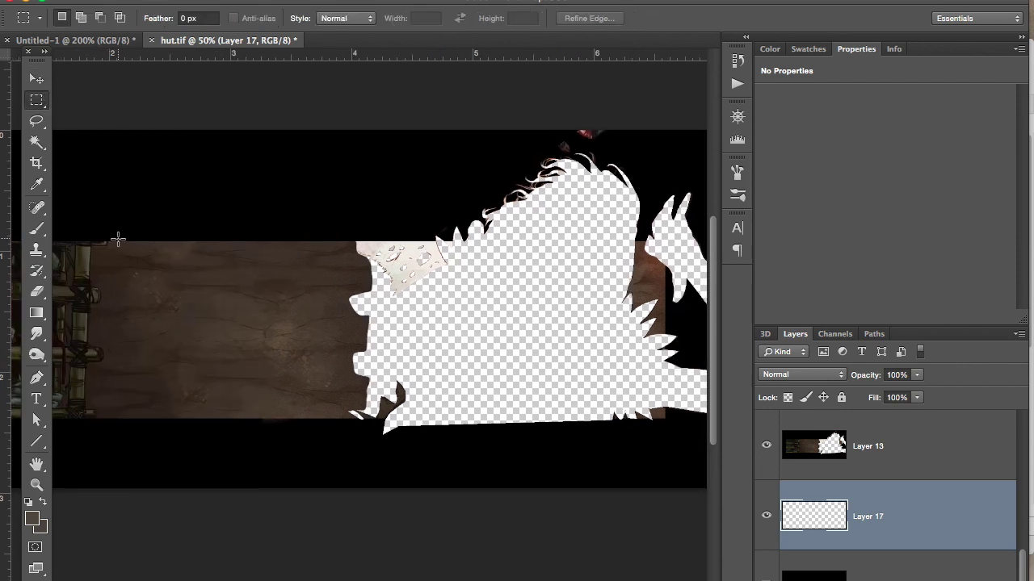
drag(118, 239, 349, 437)
click(815, 446)
key(super+j)
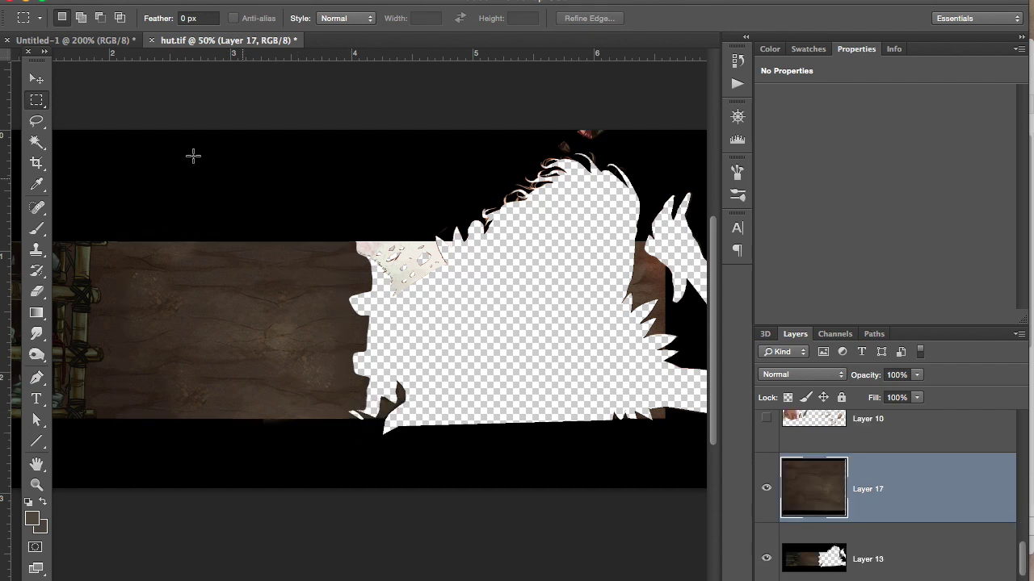
- Move the copied wall section on Layer 17 over the cut-out hole in the background
click(37, 80)
drag(303, 151, 218, 132)
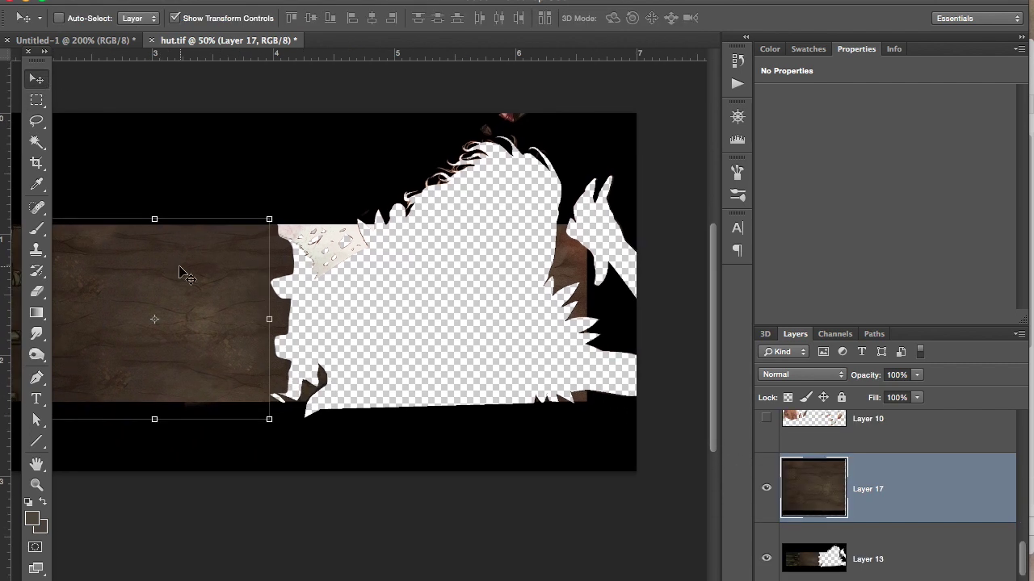
drag(183, 273, 495, 267)
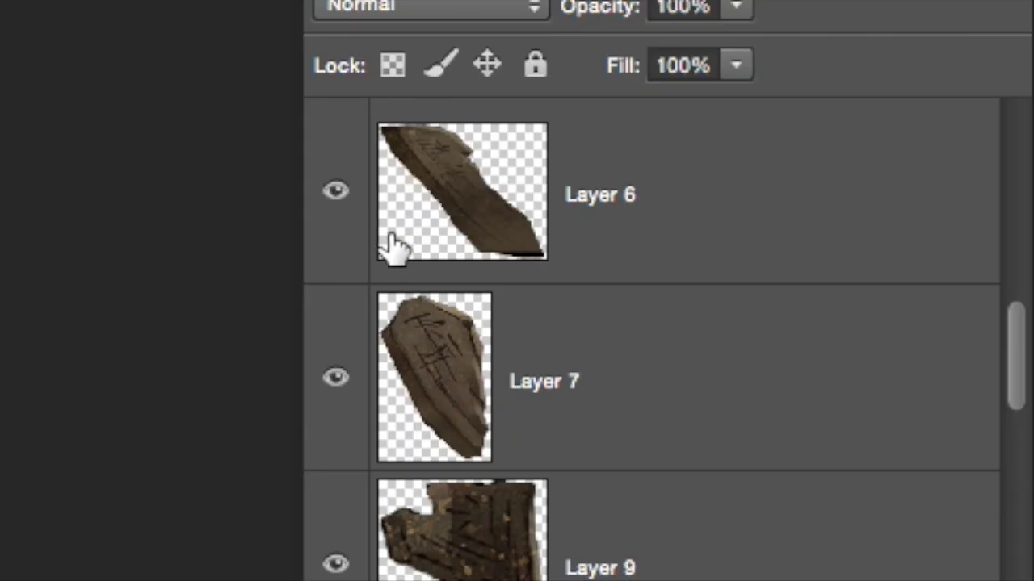
- Show the remaining rock layers, including Layers 4 and 14, along with Layers 16 and 2
drag(1014, 355, 1018, 250)
click(334, 376)
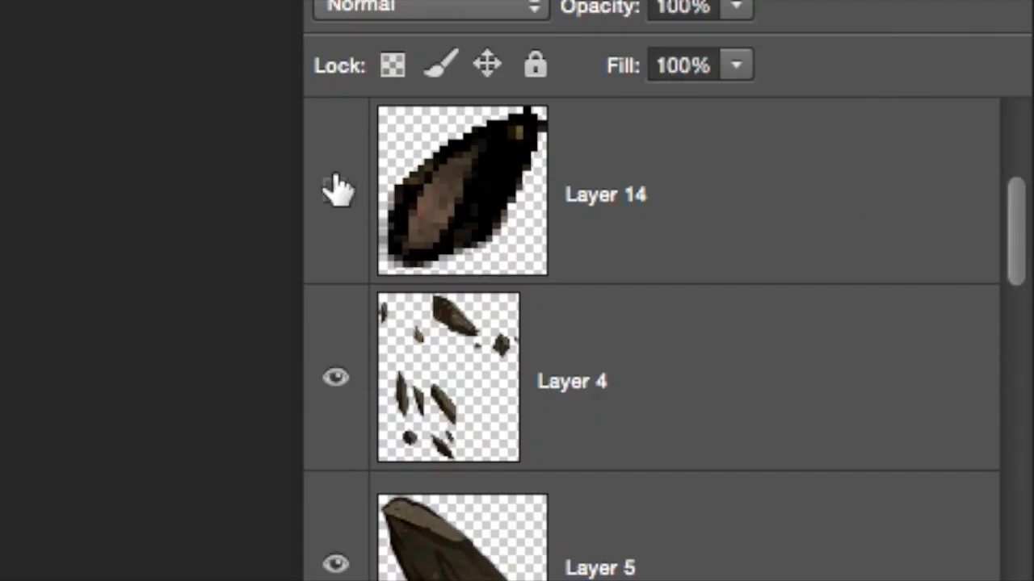
click(336, 190)
scroll(1017, 243, up, 5)
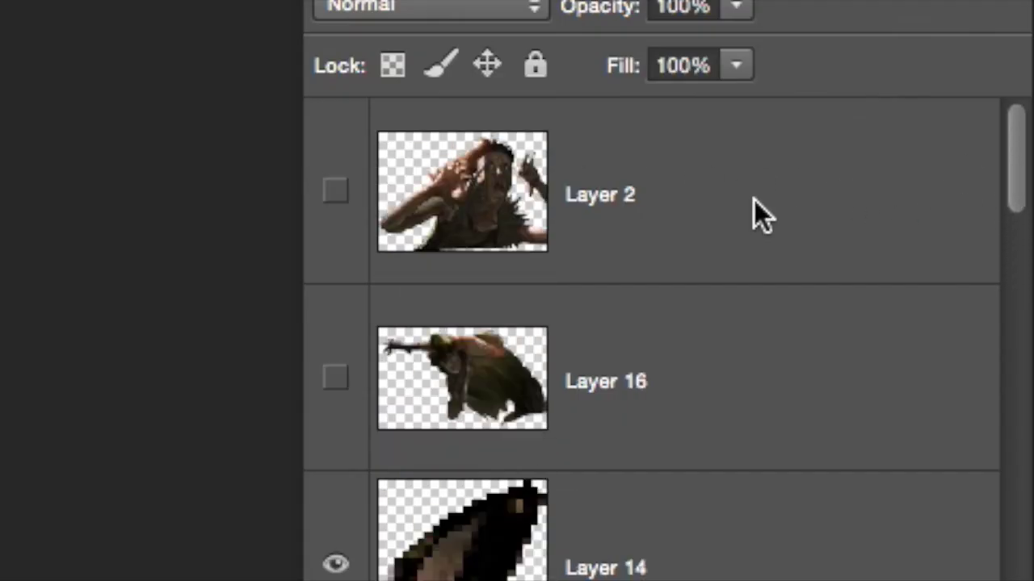
click(336, 378)
click(350, 202)
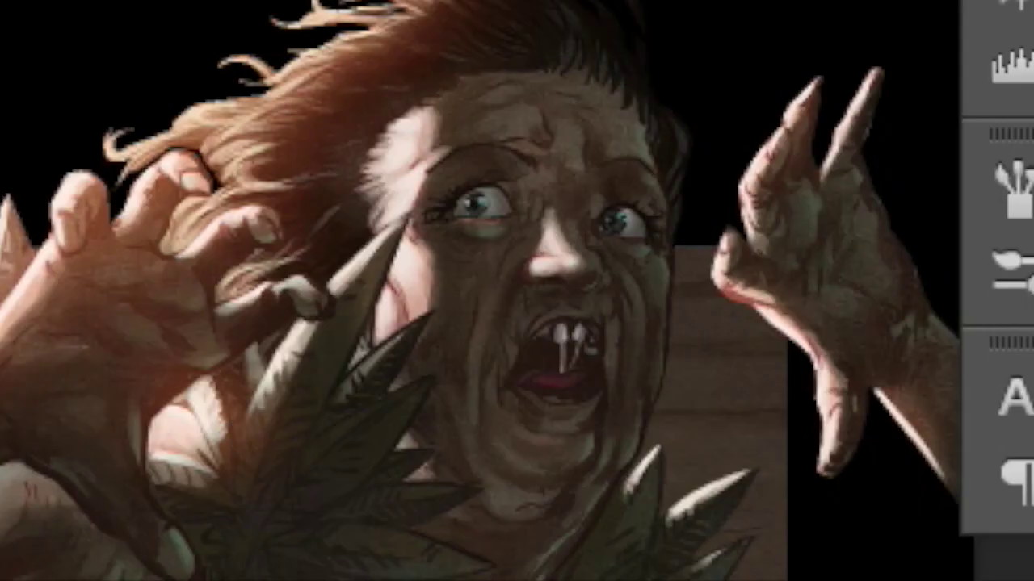
- Lasso the foreground woman's detached raised hand on Layer 2, cut it out, and paste it as a separate piece
drag(440, 467, 45, 499)
mouse_move(583, 50)
mouse_down()
mouse_move(549, 7)
mouse_move(347, 105)
mouse_move(316, 231)
mouse_move(305, 327)
mouse_move(361, 490)
mouse_move(452, 580)
mouse_move(698, 171)
mouse_up()
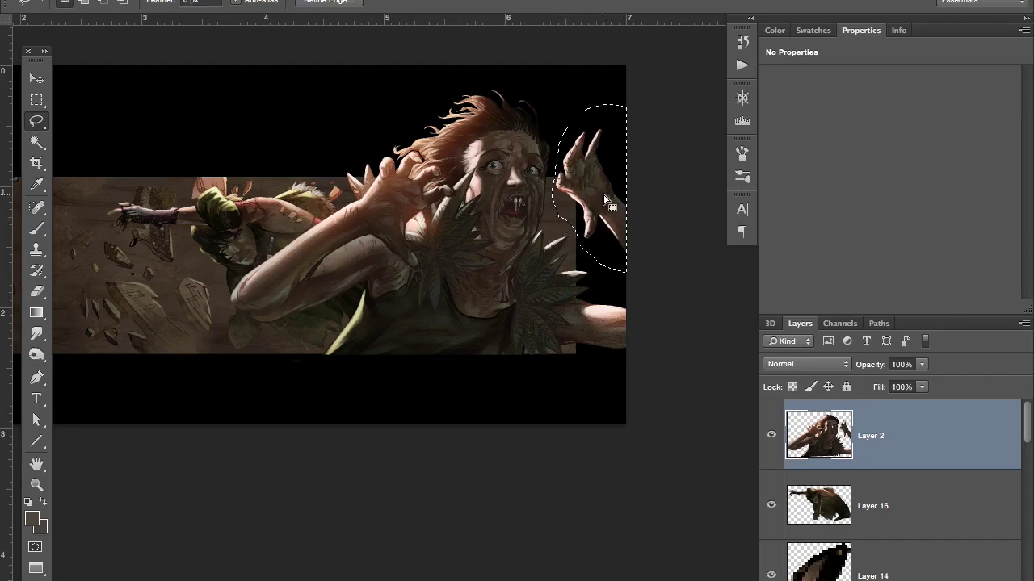
key(Delete)
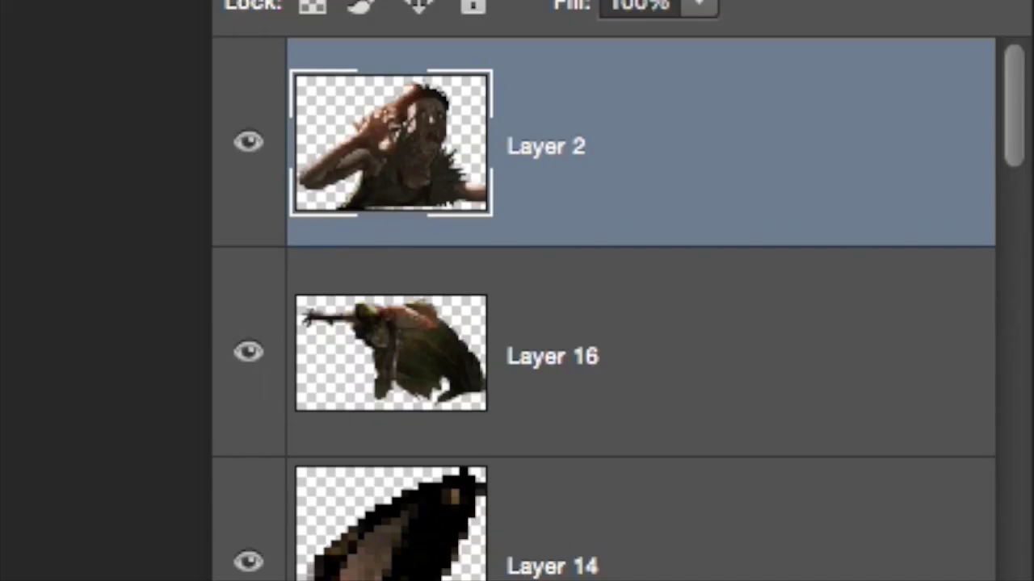
key(ctrl+v)
click(37, 79)
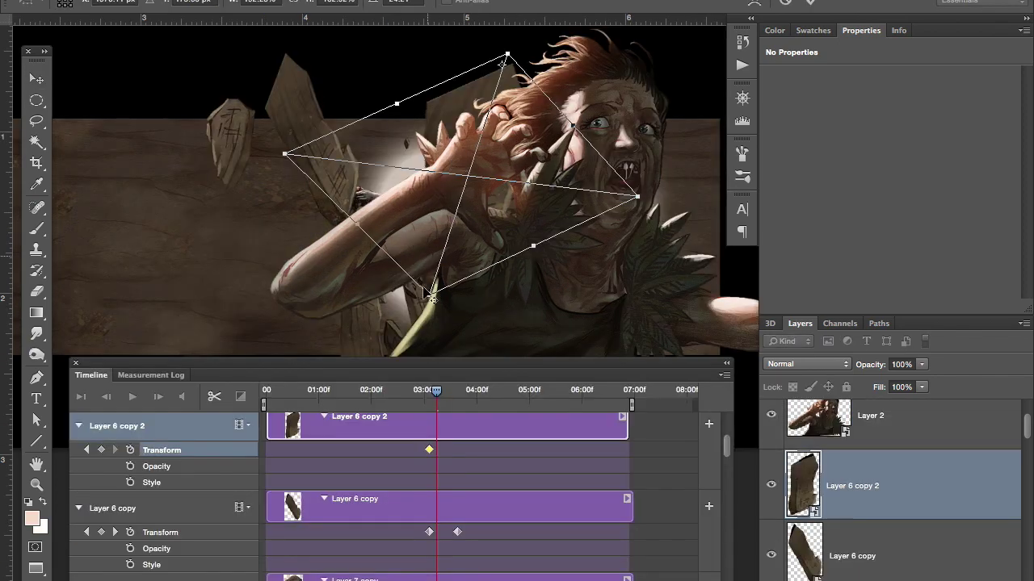
- Animate Layer 6 copy 2 by rotating and moving its plank upward, and shift the ending Transform keyframe to match Layer 6 copy's second keyframe
drag(393, 298, 211, 42)
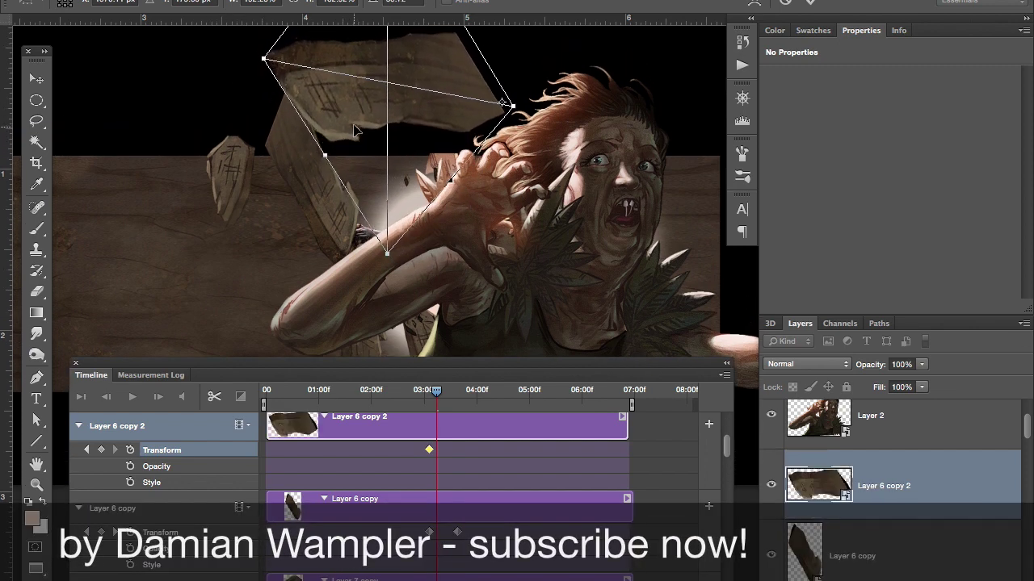
key(Return)
key(space)
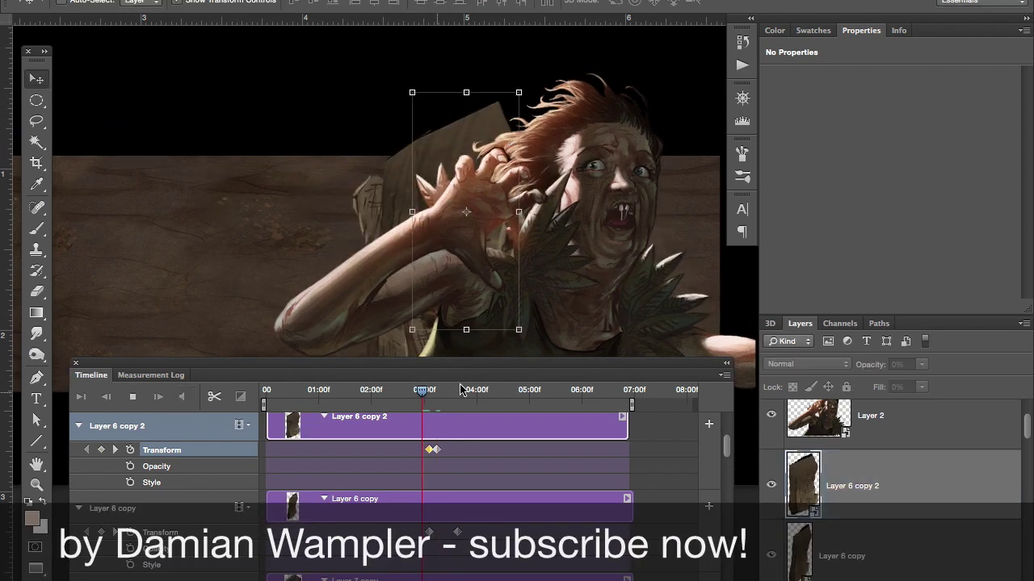
key(space)
drag(439, 450, 455, 451)
drag(462, 392, 414, 396)
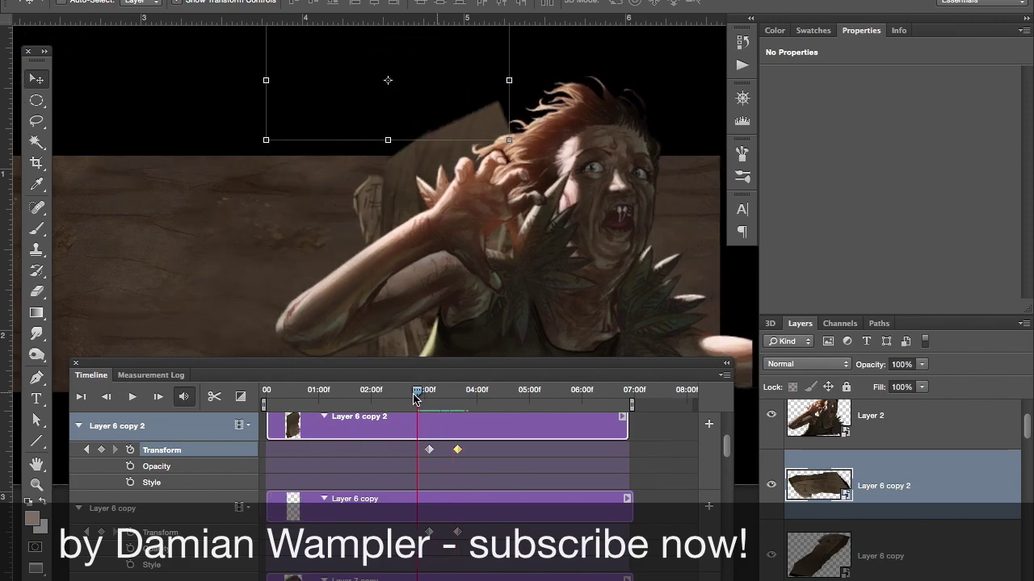